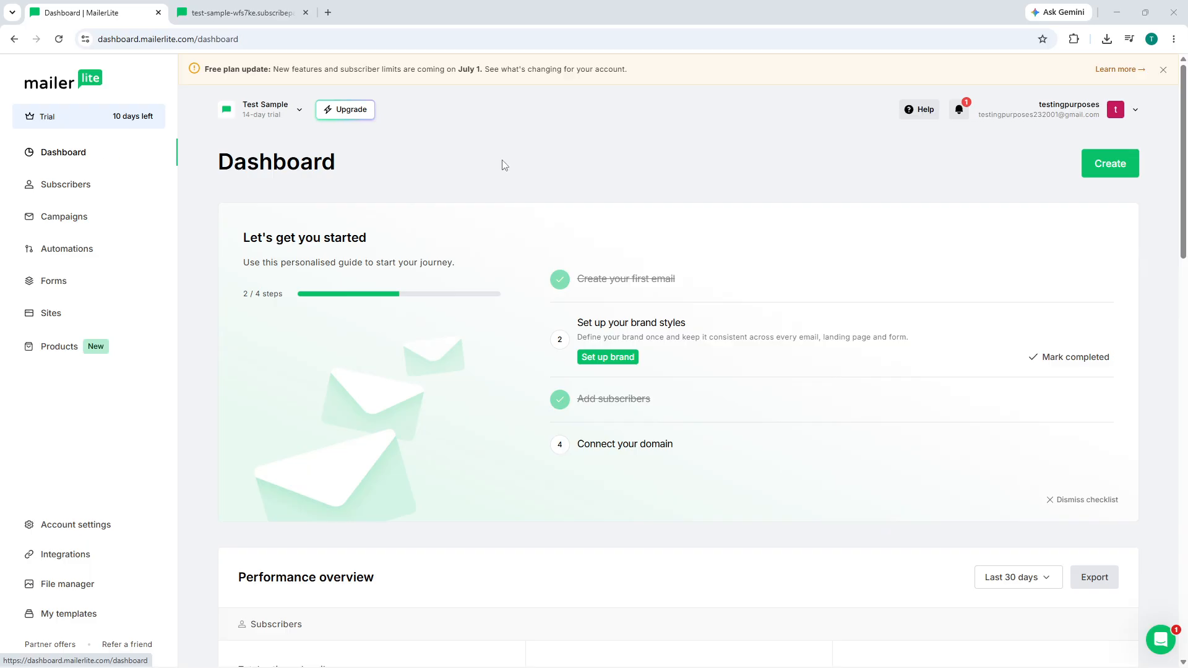
- Go to the Sites list of landing pages and close the extra browser tab
scroll(508, 160, down, 2)
scroll(505, 159, up, 2)
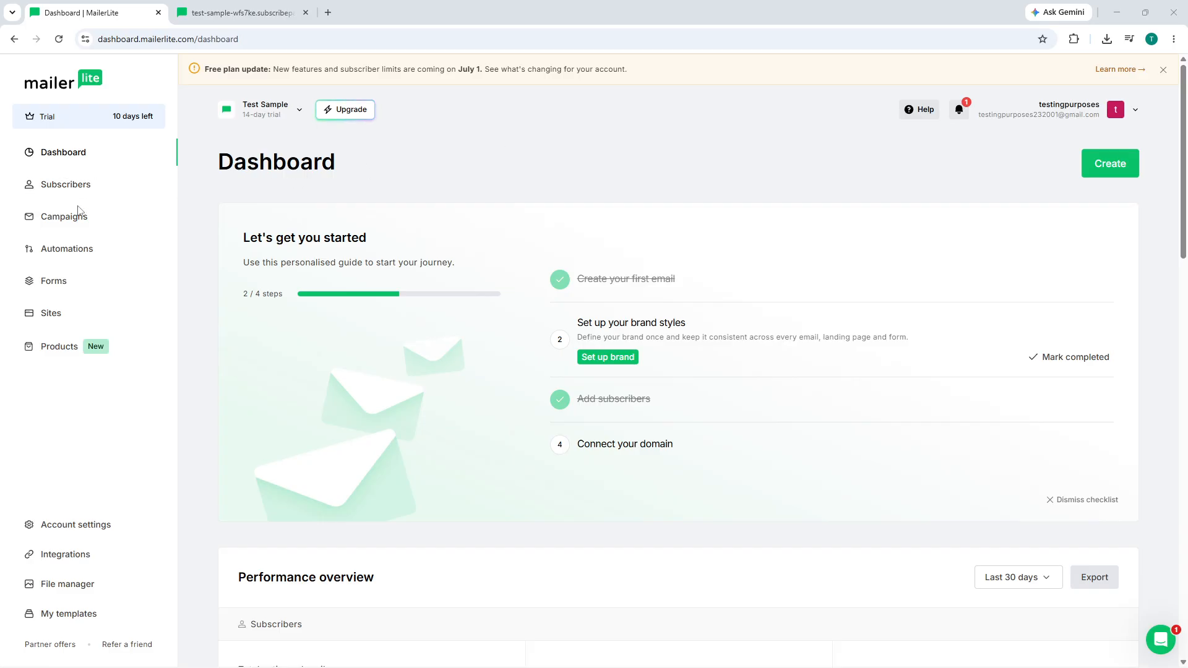
click(52, 313)
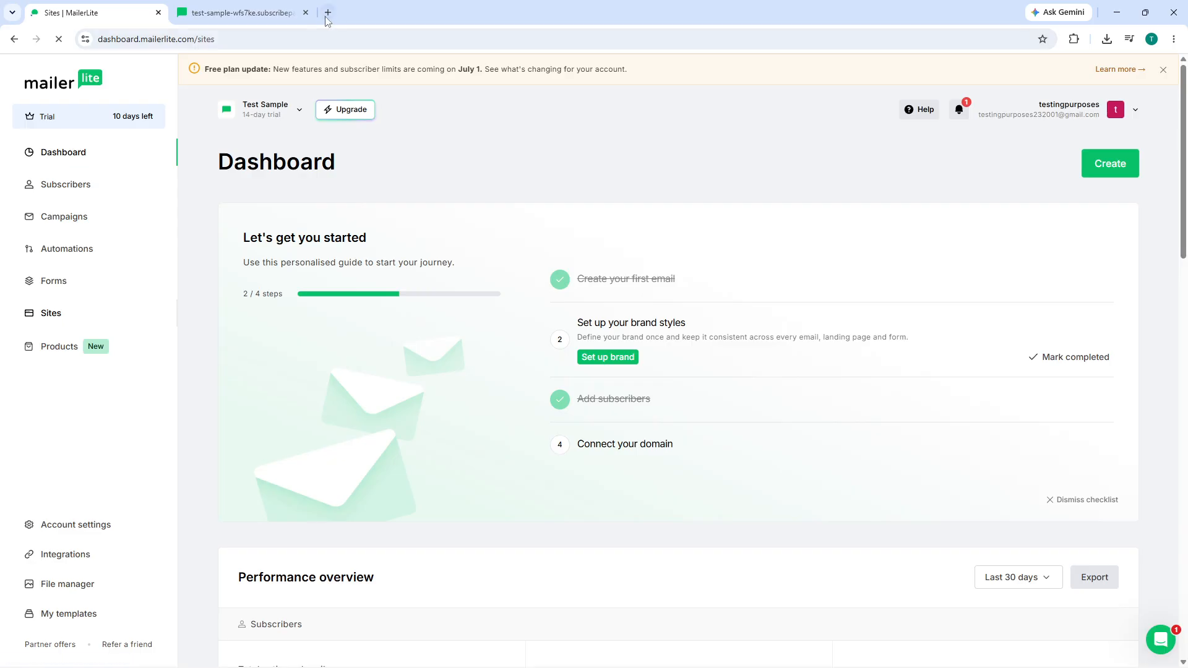
click(306, 12)
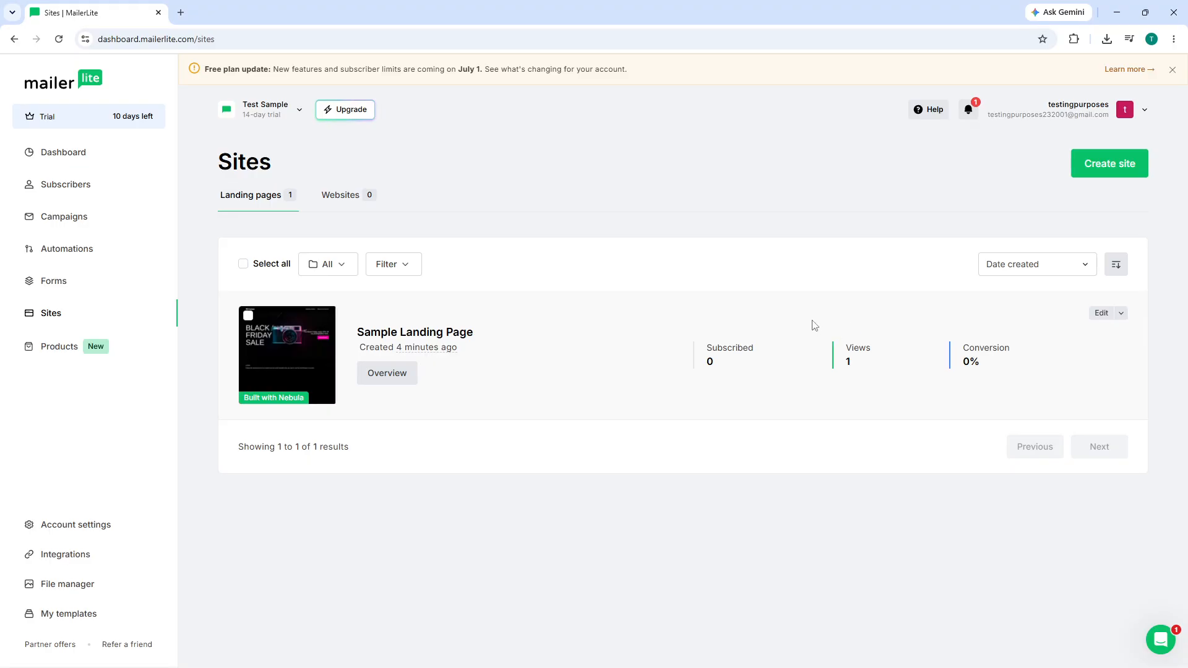
- Open Sample Landing Page for editing
click(248, 316)
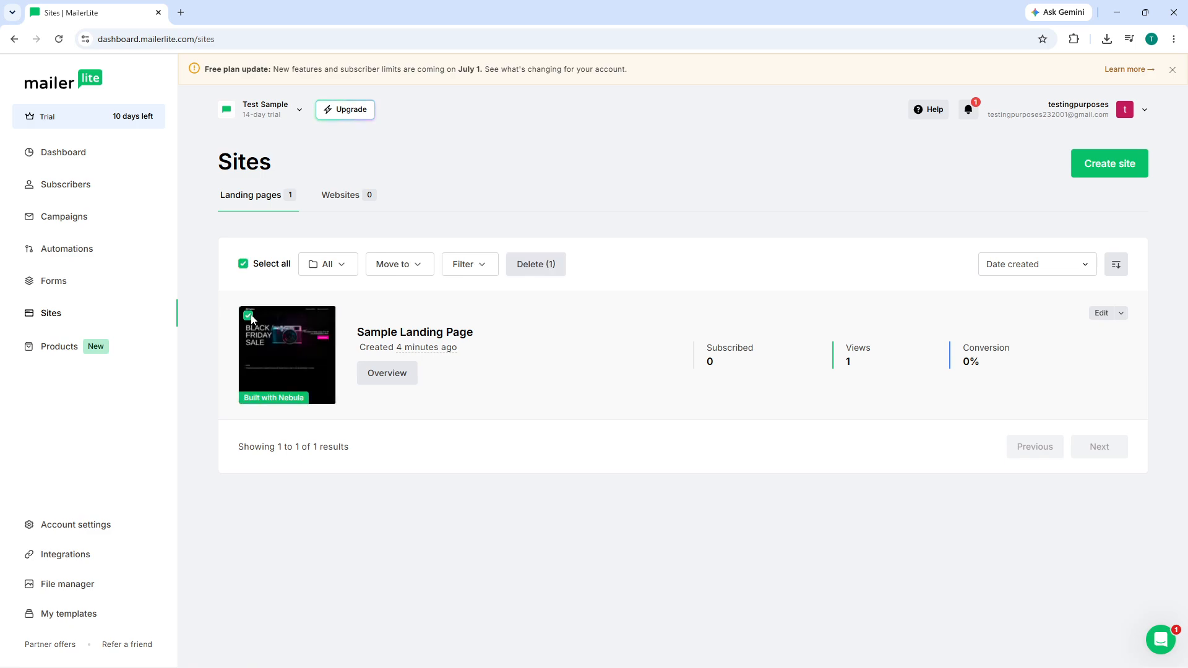
click(249, 317)
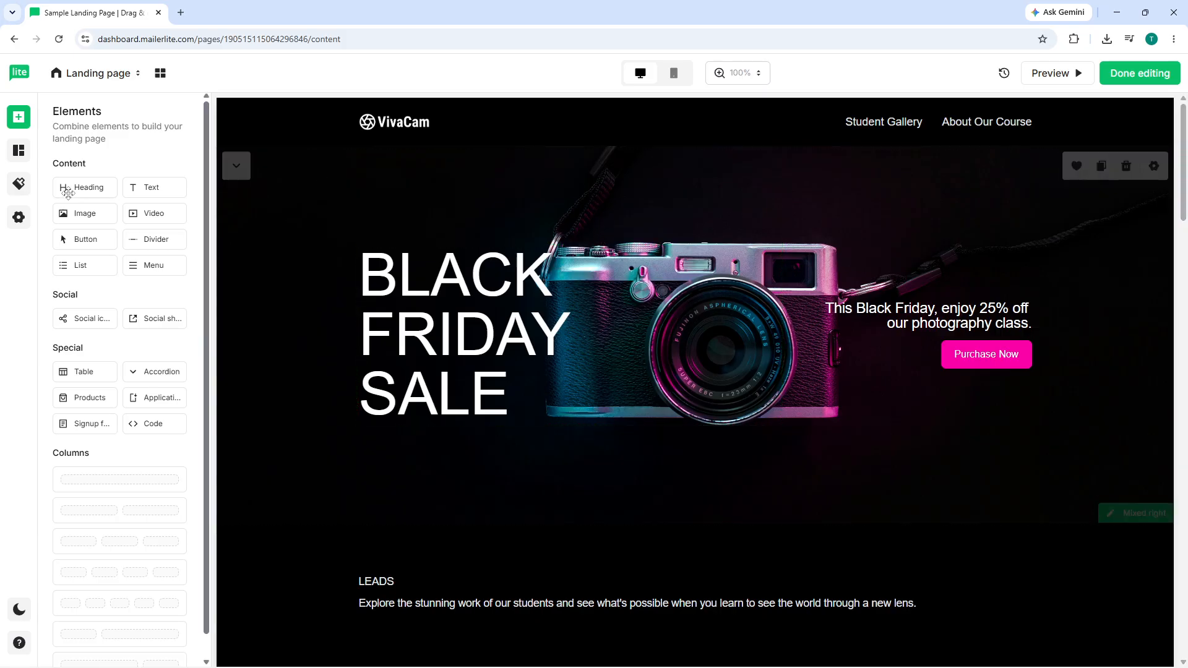
- Look through the landing page settings, the style options and the categories of pre-built sections
click(18, 216)
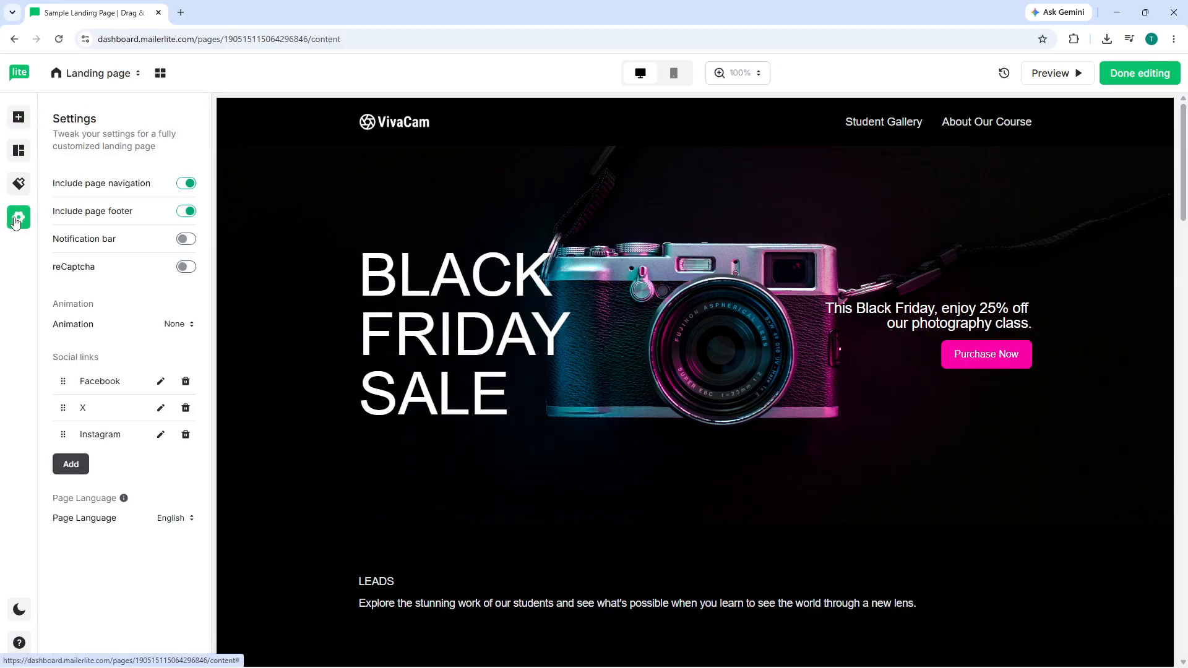
click(19, 182)
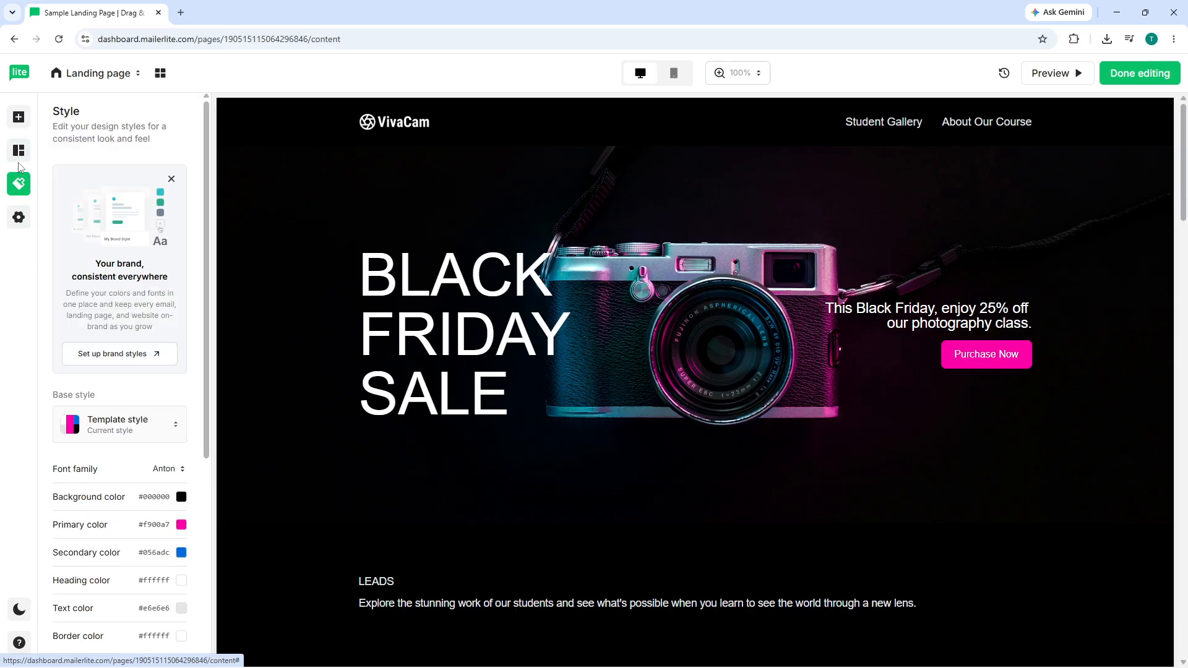
click(19, 155)
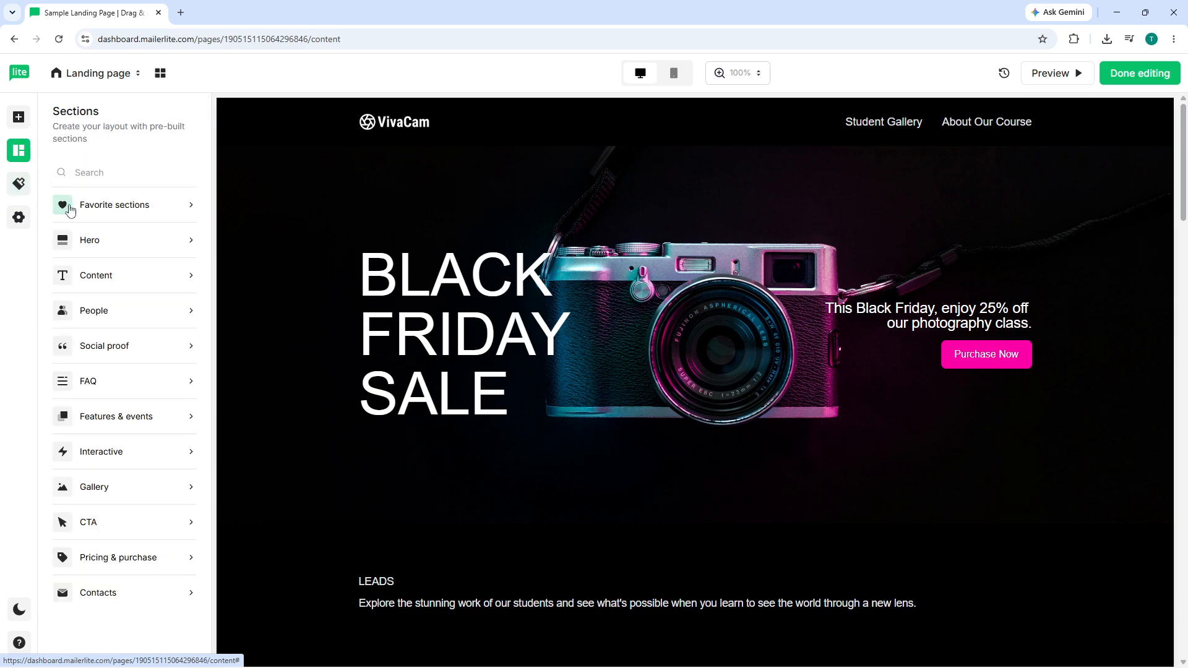
click(124, 239)
click(159, 215)
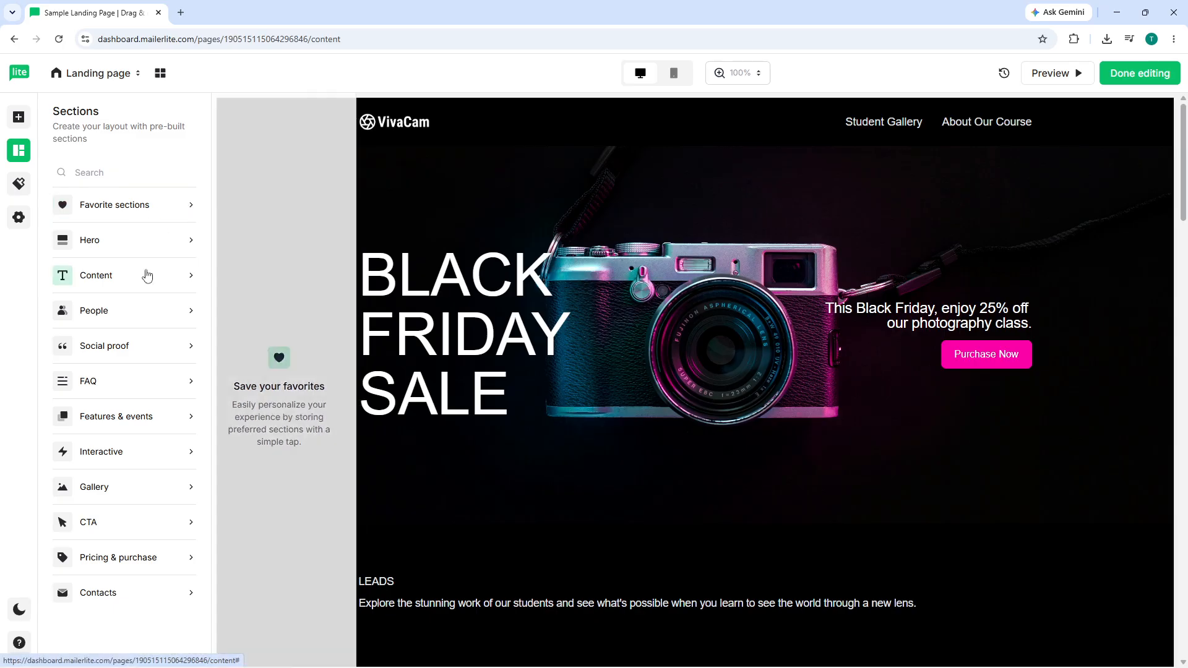
mouse_move(142, 430)
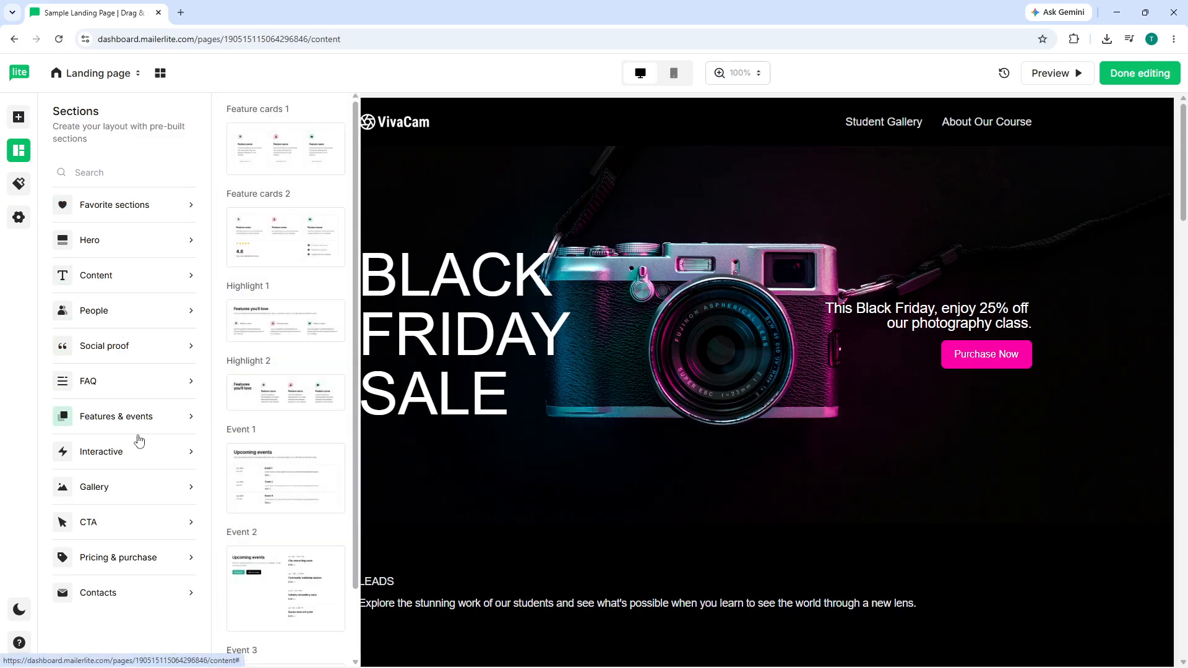
mouse_move(126, 388)
mouse_move(125, 349)
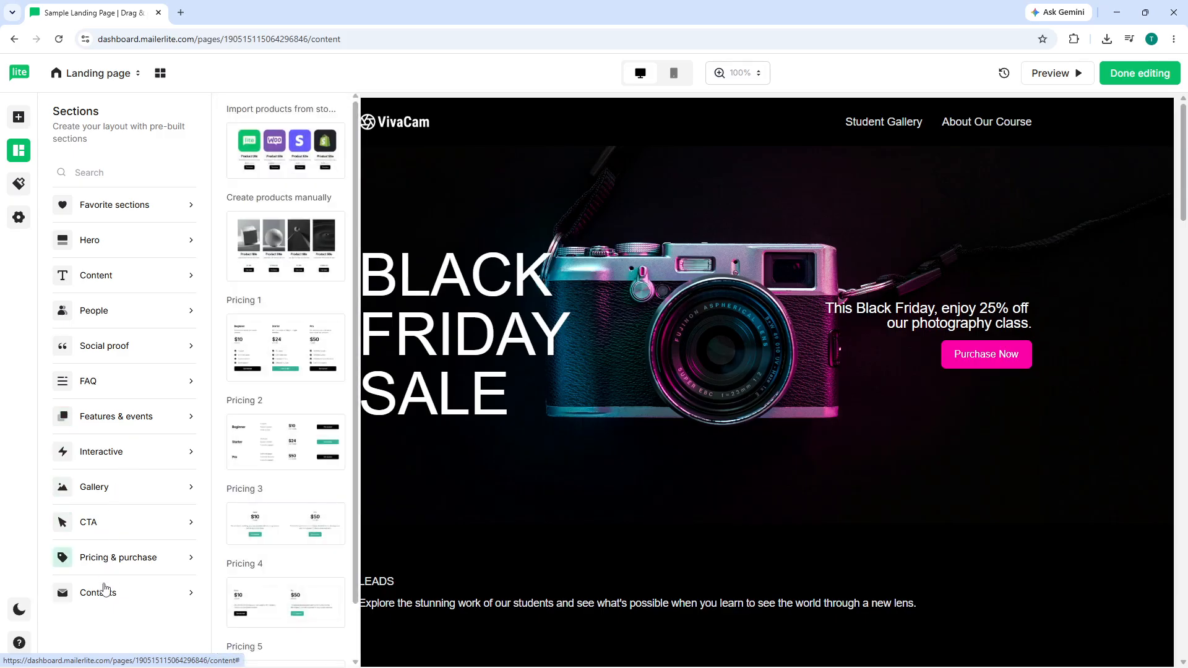
mouse_move(104, 592)
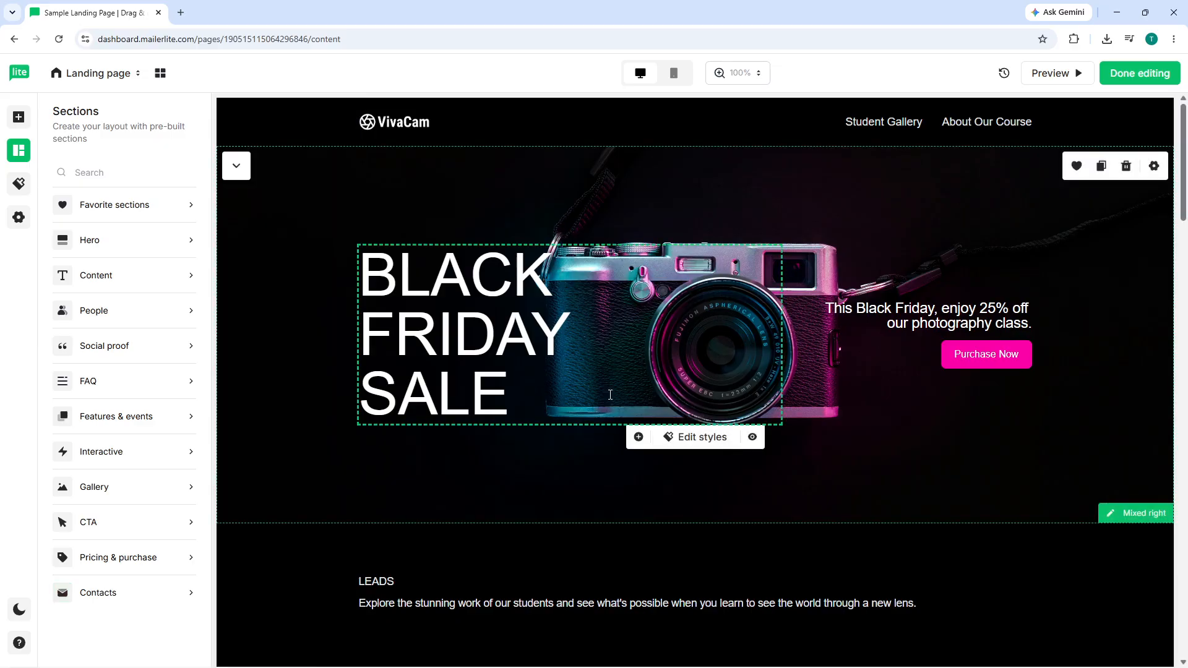
- Examine the landing page's existing sections and the text formatting options of the BLACK FRIDAY SALE heading
scroll(571, 482, down, 6)
scroll(559, 457, up, 6)
scroll(555, 426, down, 4)
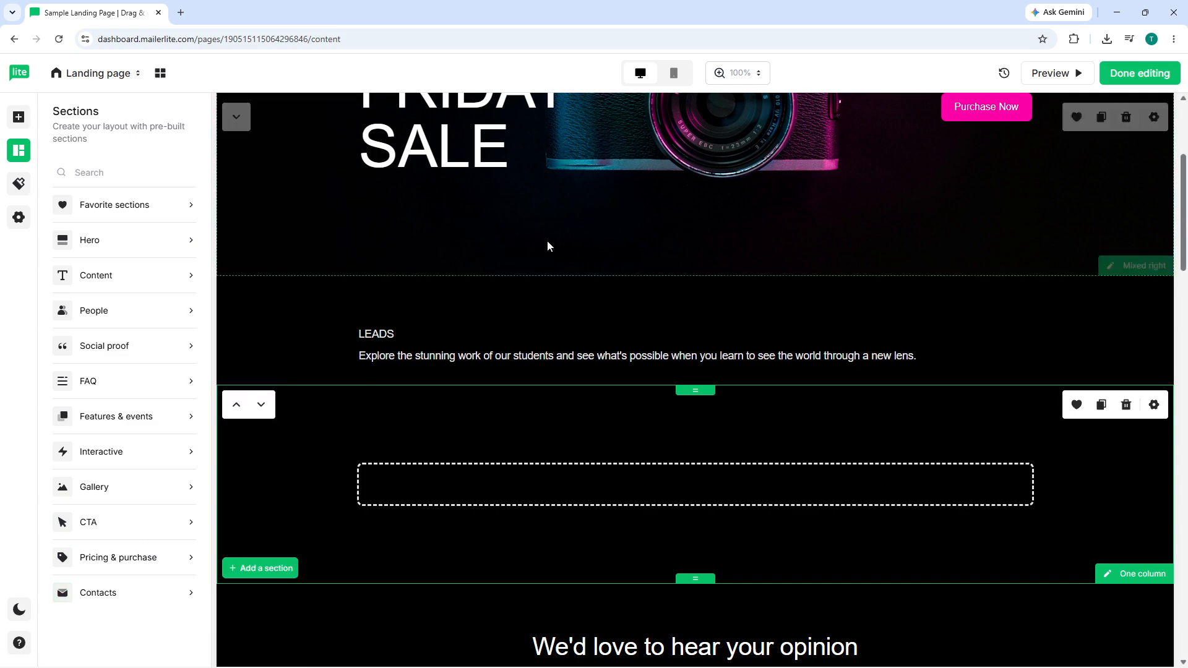
scroll(546, 247, up, 4)
click(452, 317)
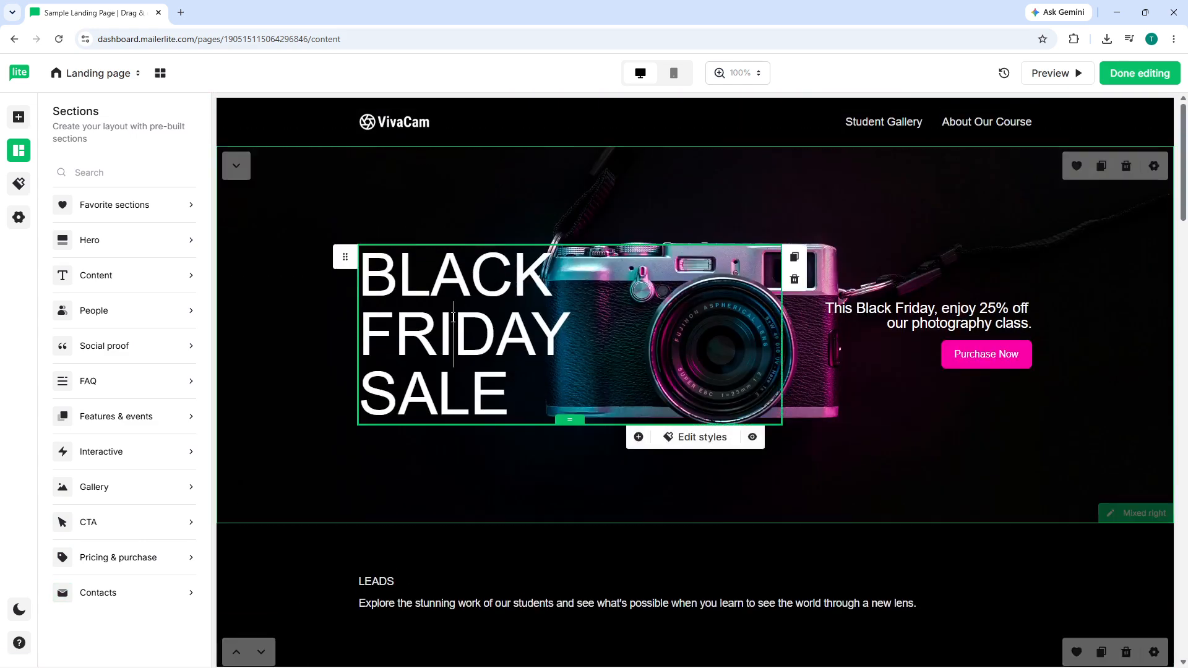
click(526, 421)
drag(517, 405, 355, 297)
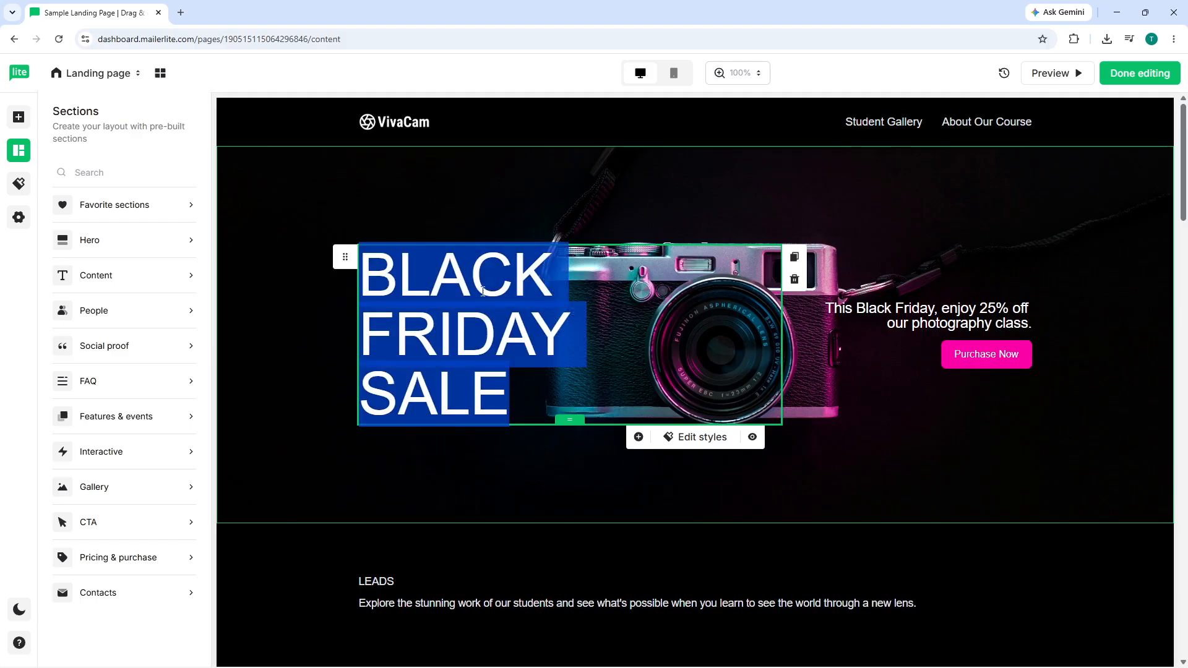
click(484, 291)
drag(553, 275, 354, 281)
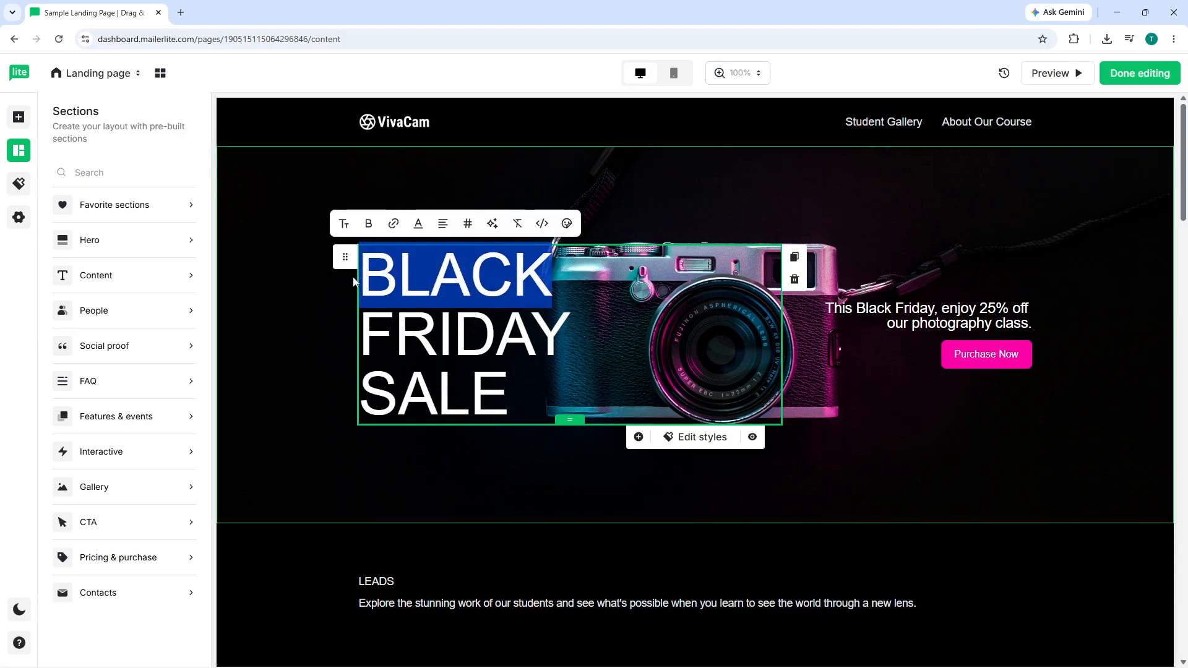
click(530, 405)
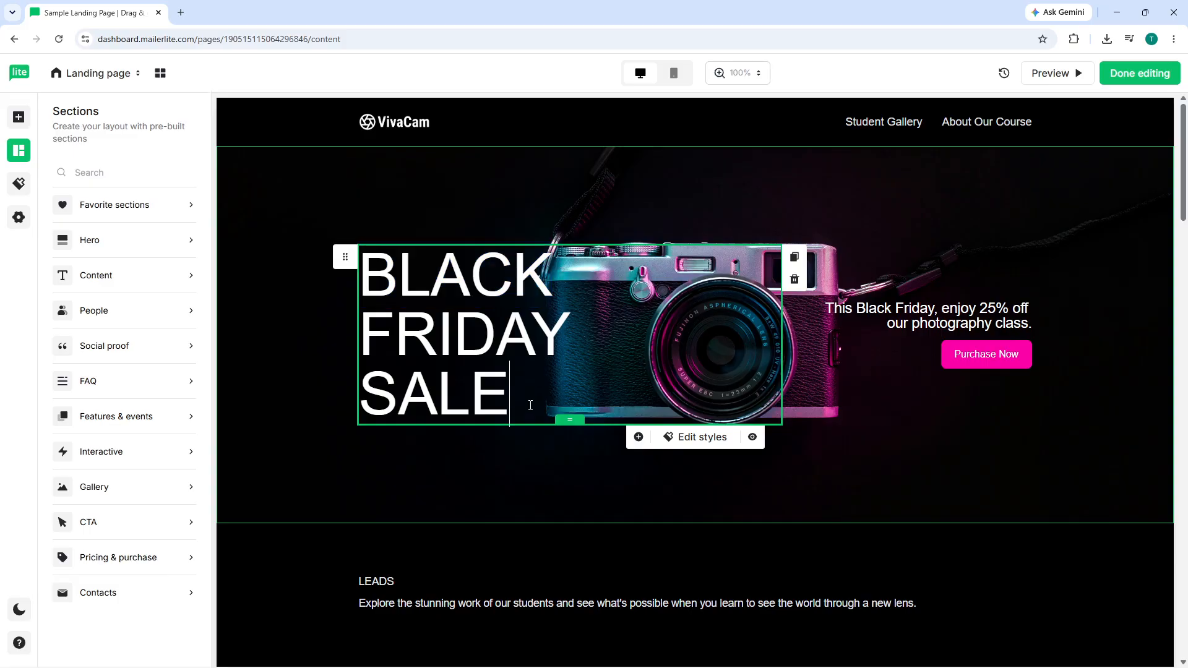
drag(547, 289, 374, 270)
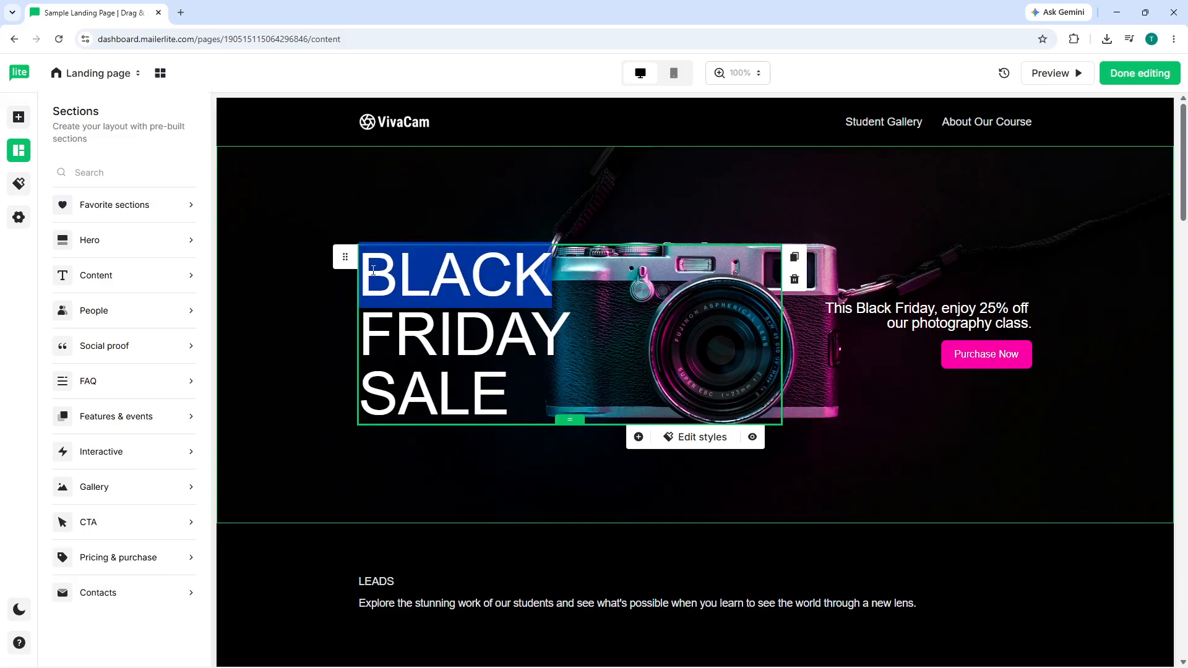
click(543, 409)
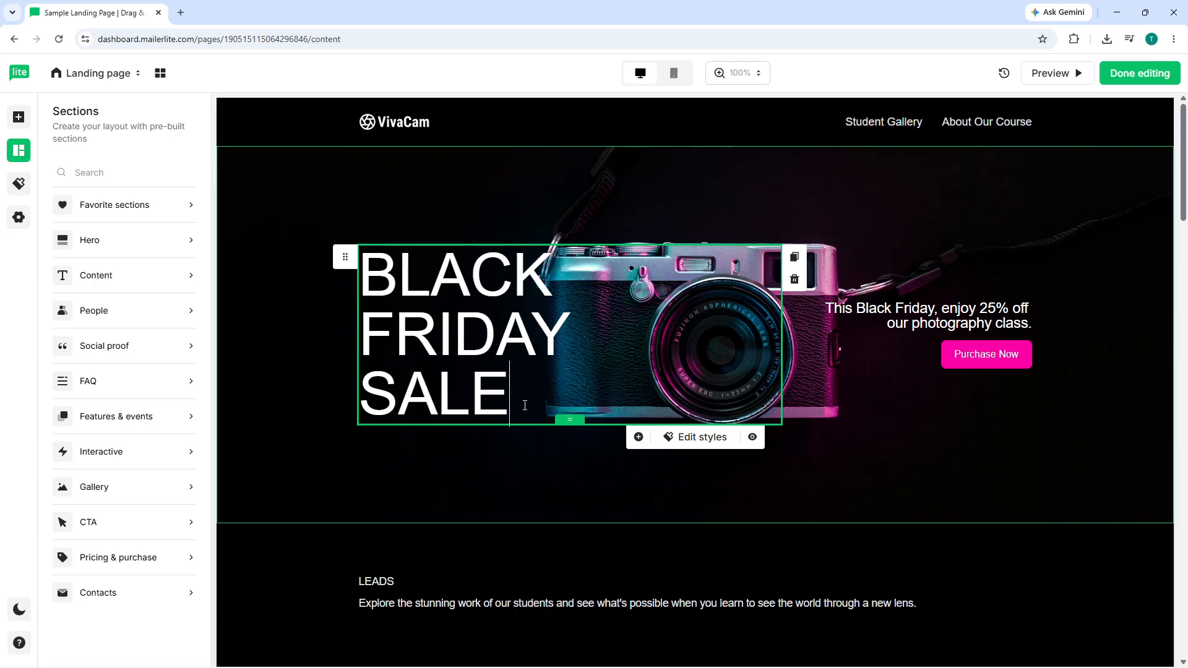
- Add the Contact form 2 section directly below the empty one-column section
scroll(515, 502, down, 2)
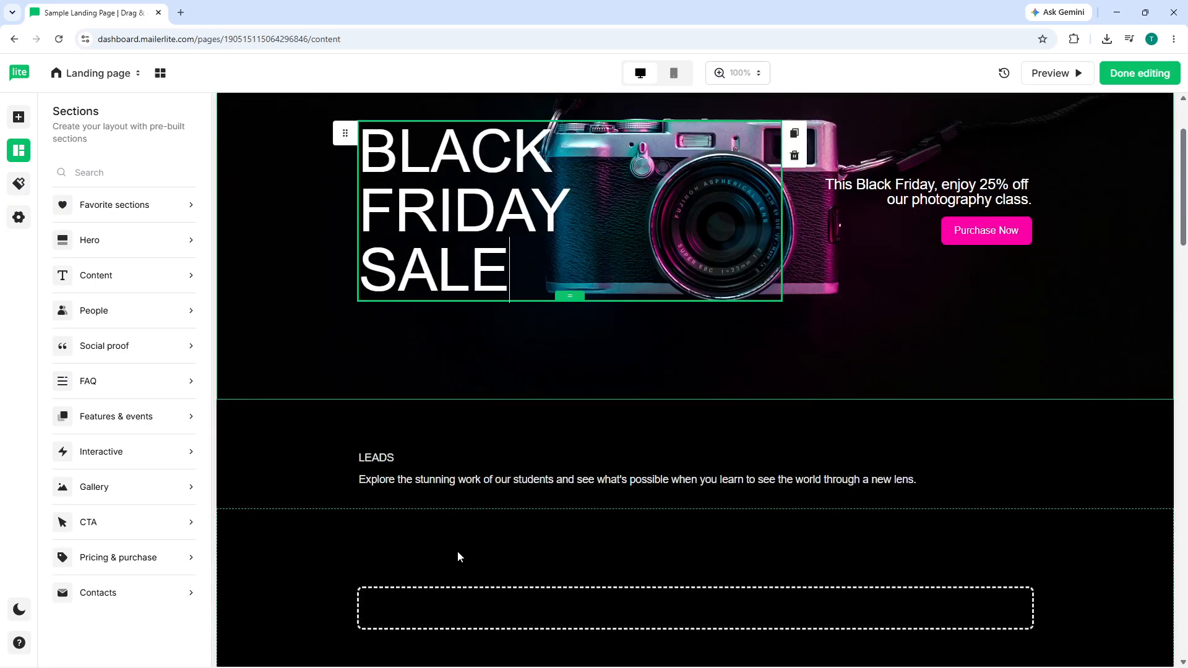
click(461, 602)
scroll(286, 433, down, 2)
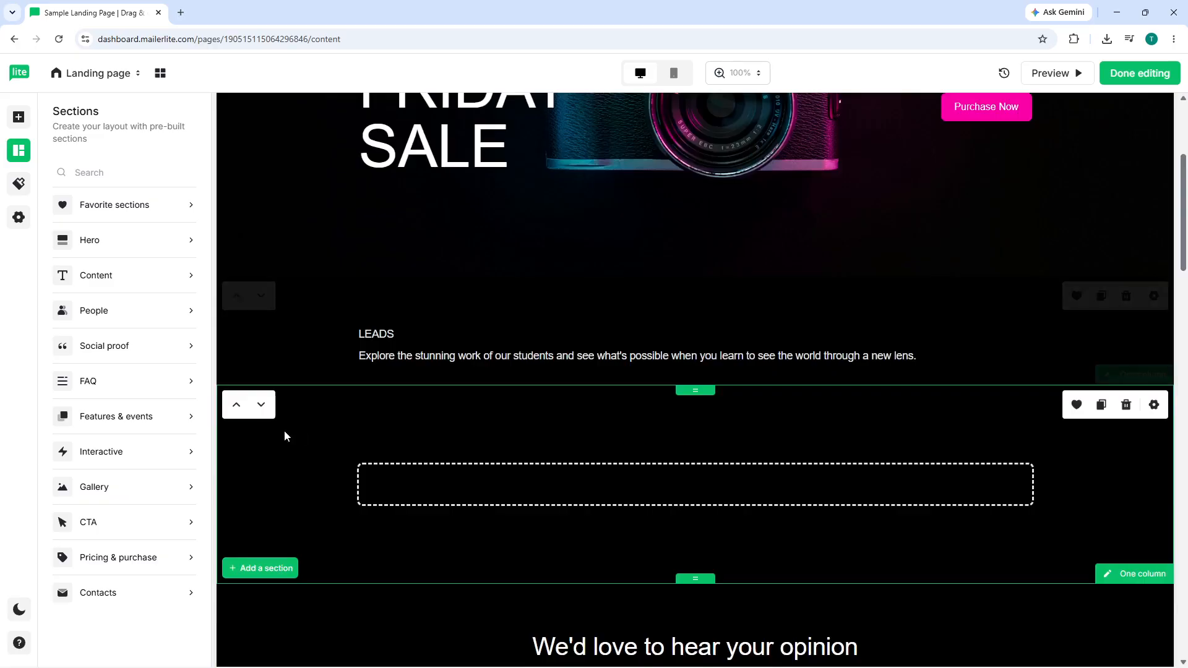
mouse_move(138, 598)
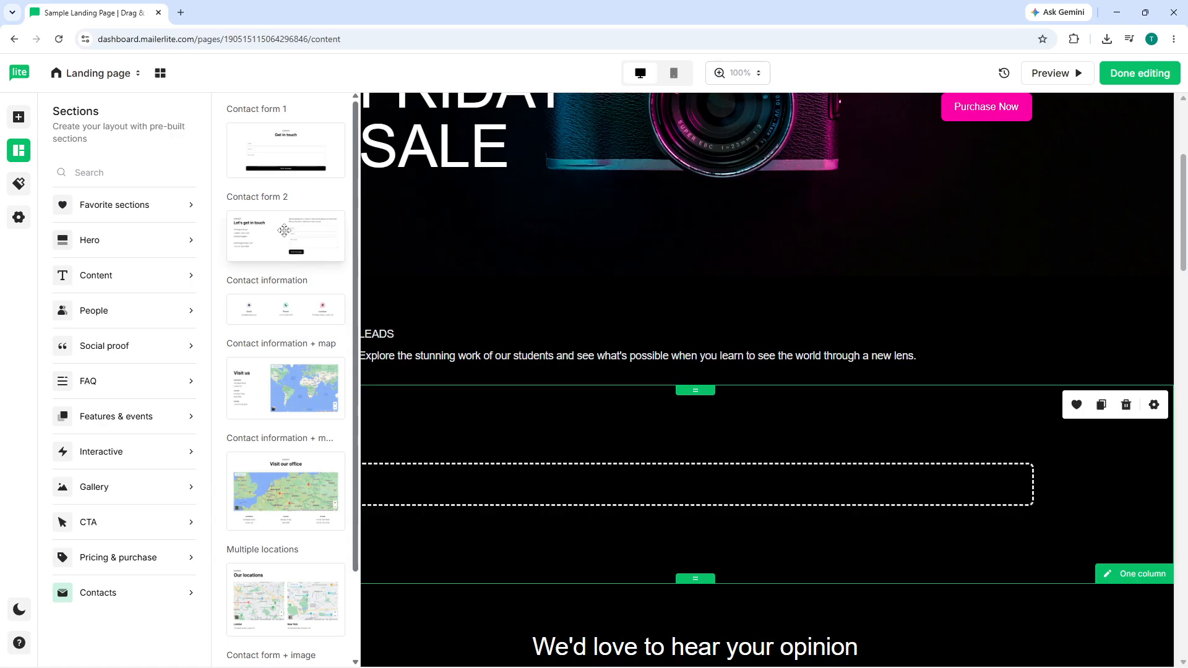
drag(283, 231, 563, 487)
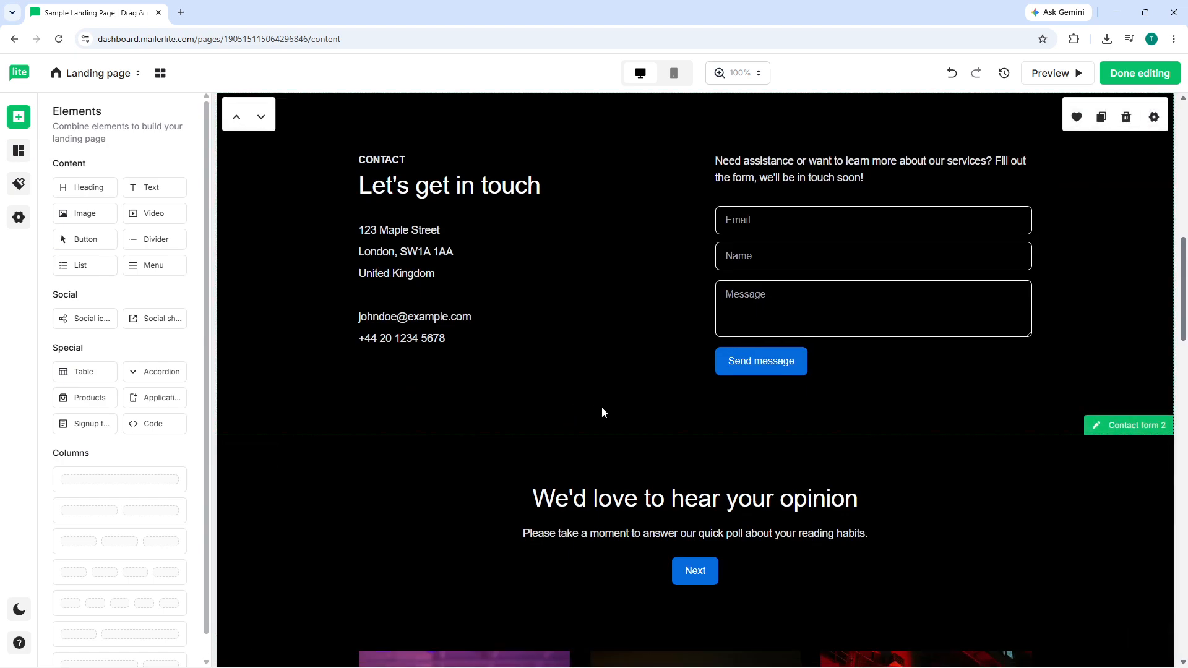
- Delete the empty one-column section between the LEADS text and the contact form
scroll(601, 406, up, 5)
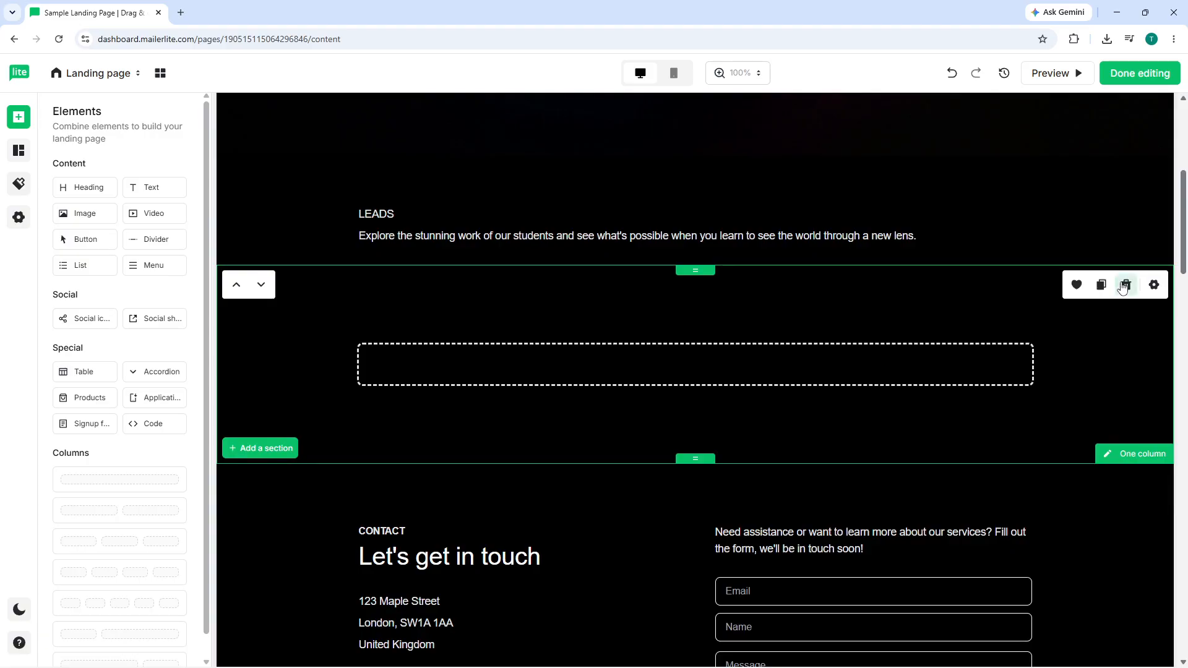
click(1125, 286)
scroll(709, 378, down, 2)
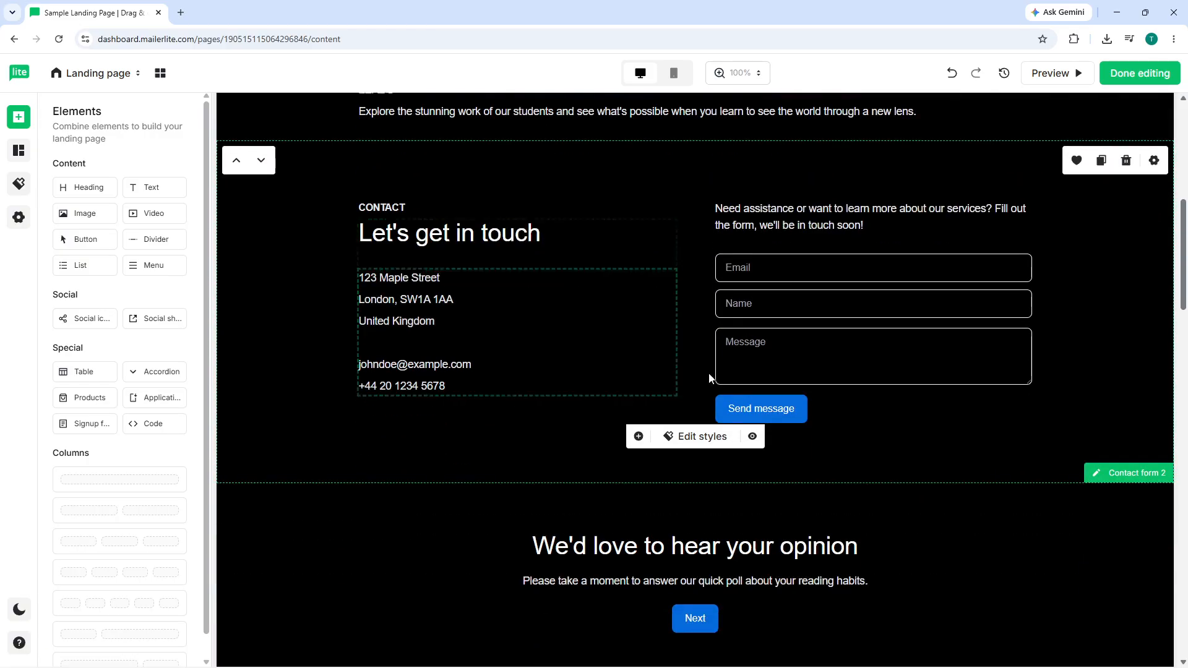
- Review the contact form's placement, the poll section's question settings and the hero section's promotional text
scroll(712, 379, down, 3)
scroll(780, 390, up, 5)
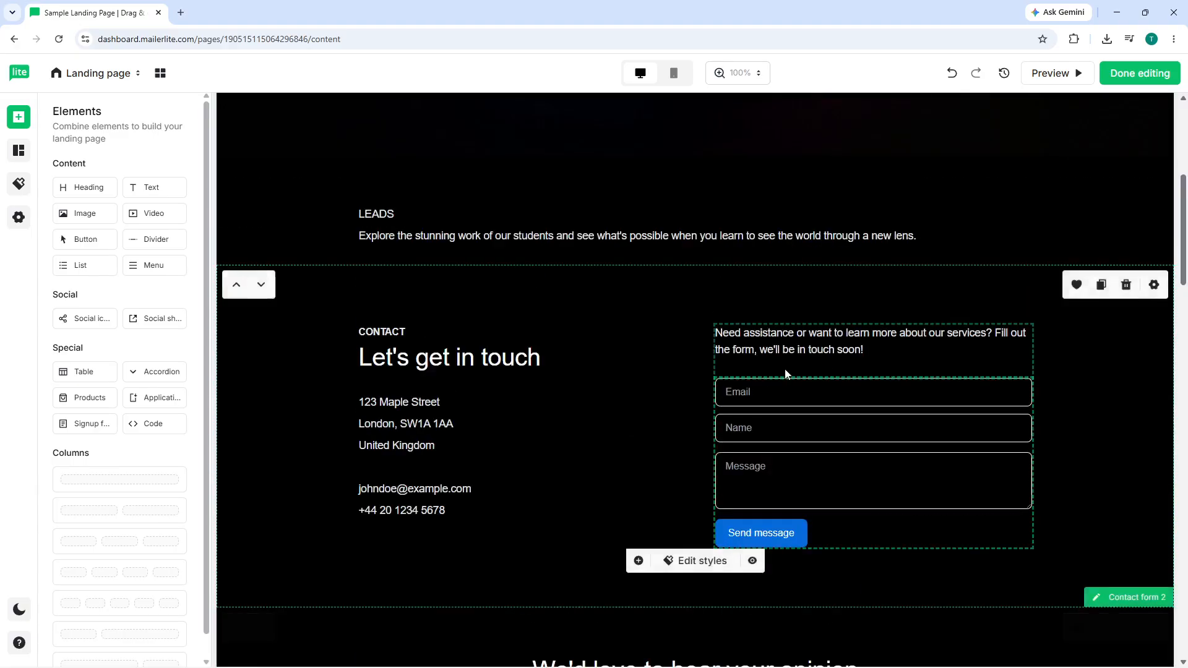
scroll(619, 377, down, 4)
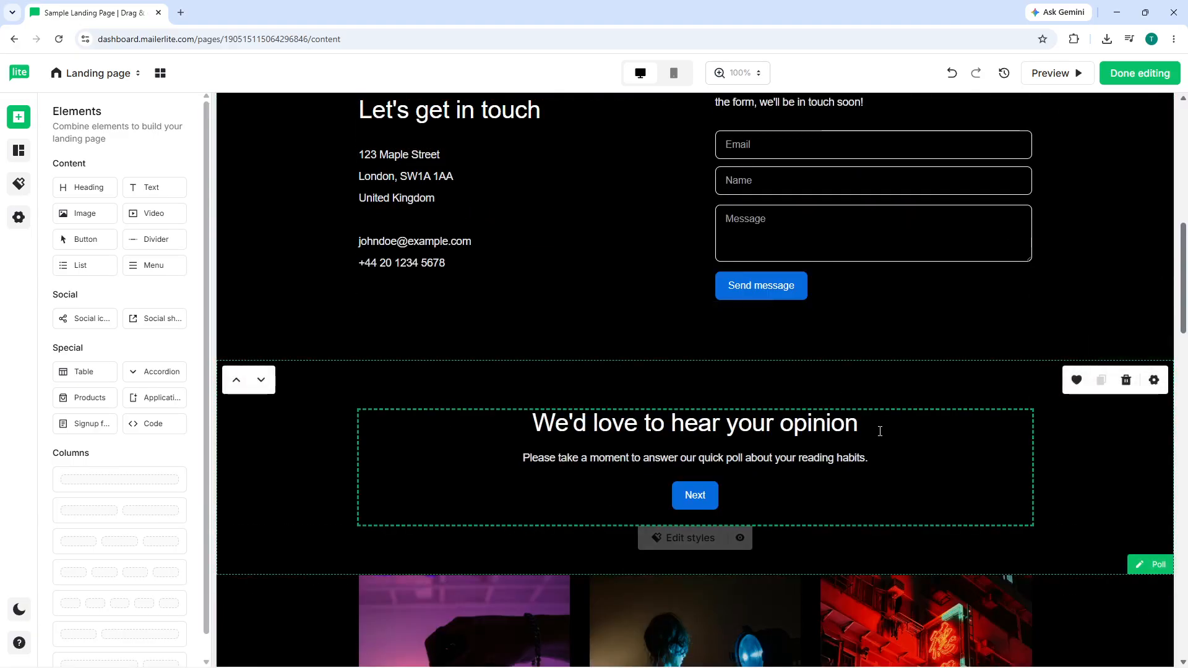
click(880, 431)
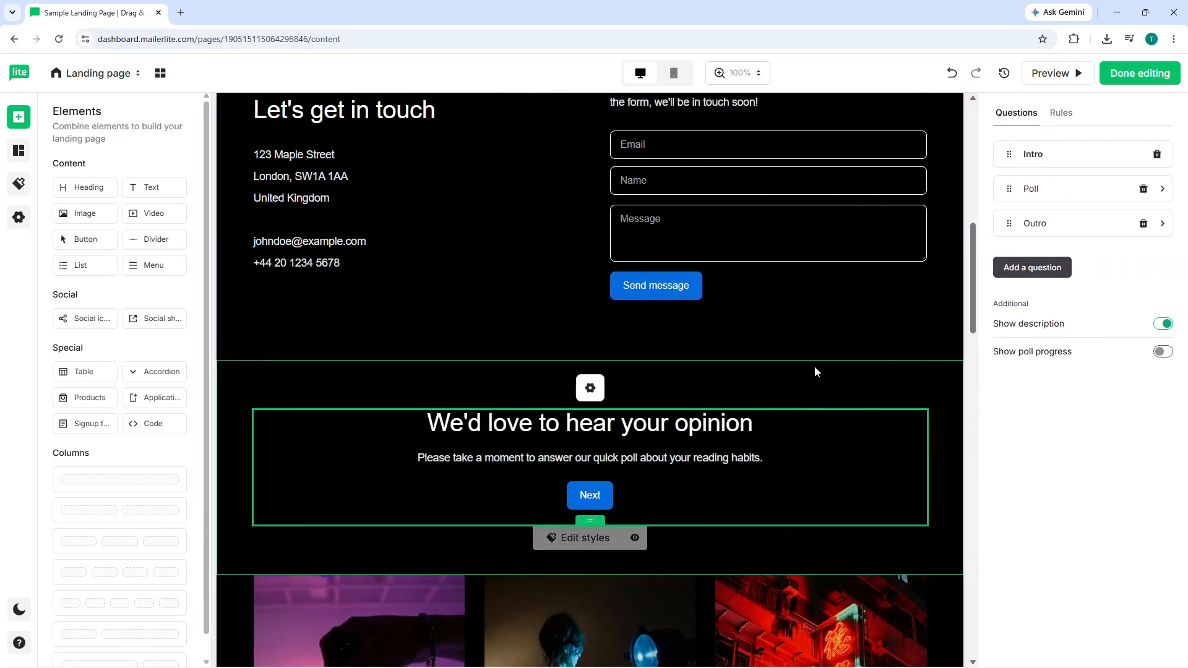
click(809, 346)
scroll(854, 273, up, 4)
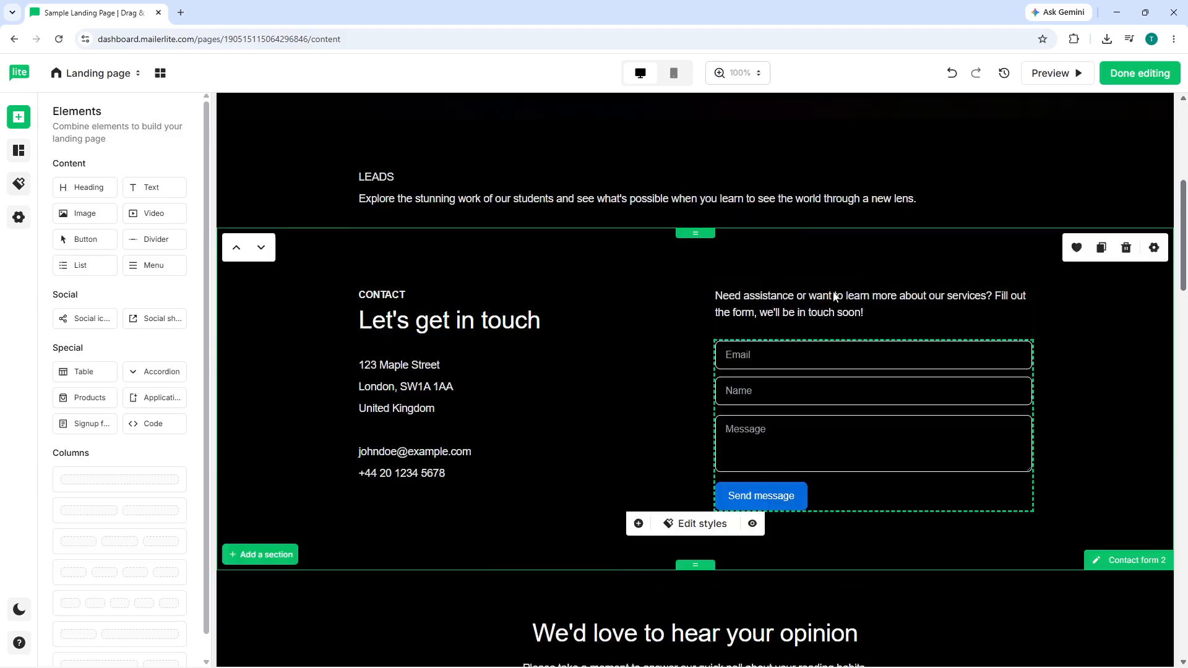
scroll(835, 297, up, 7)
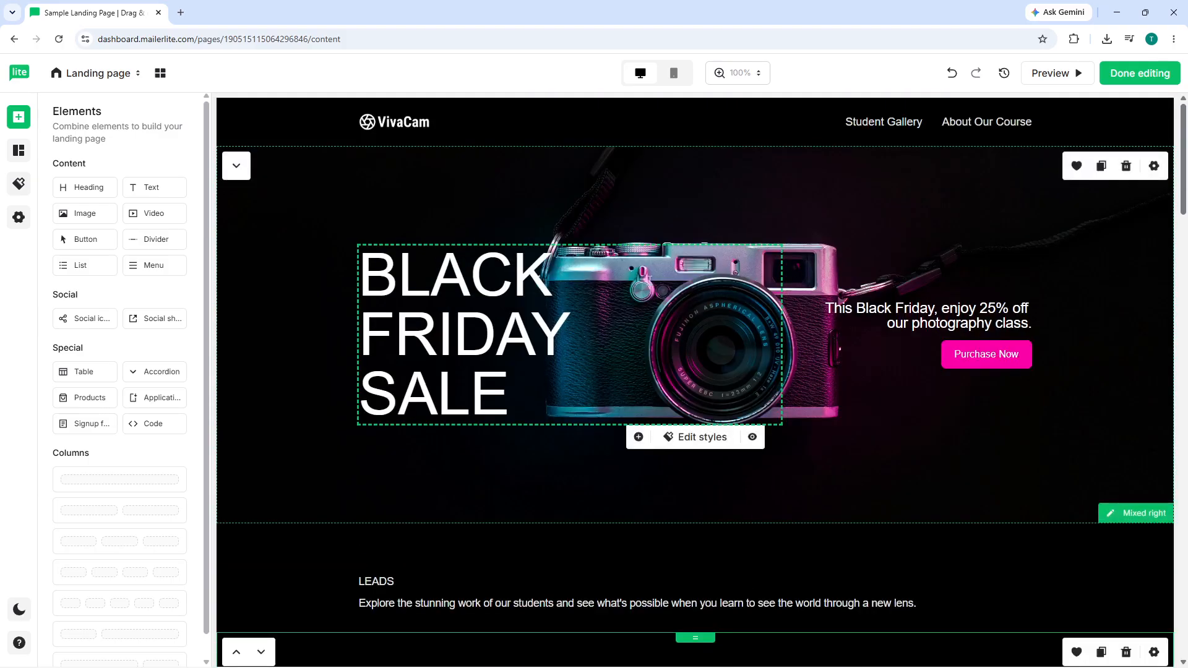
click(869, 316)
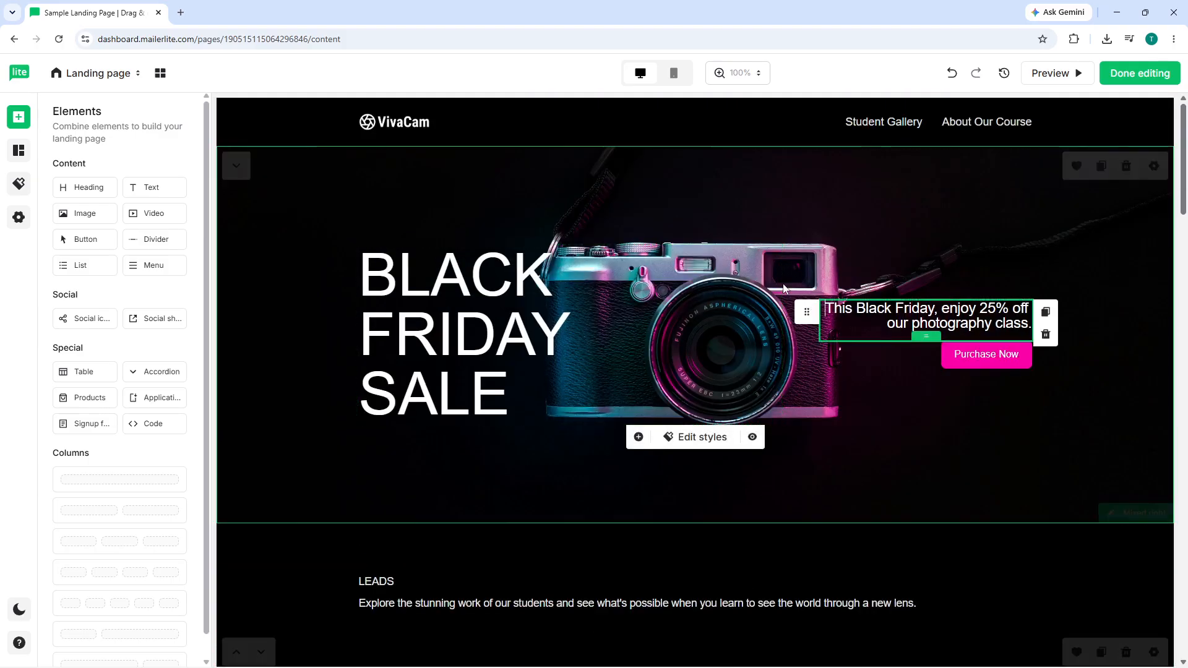
click(801, 266)
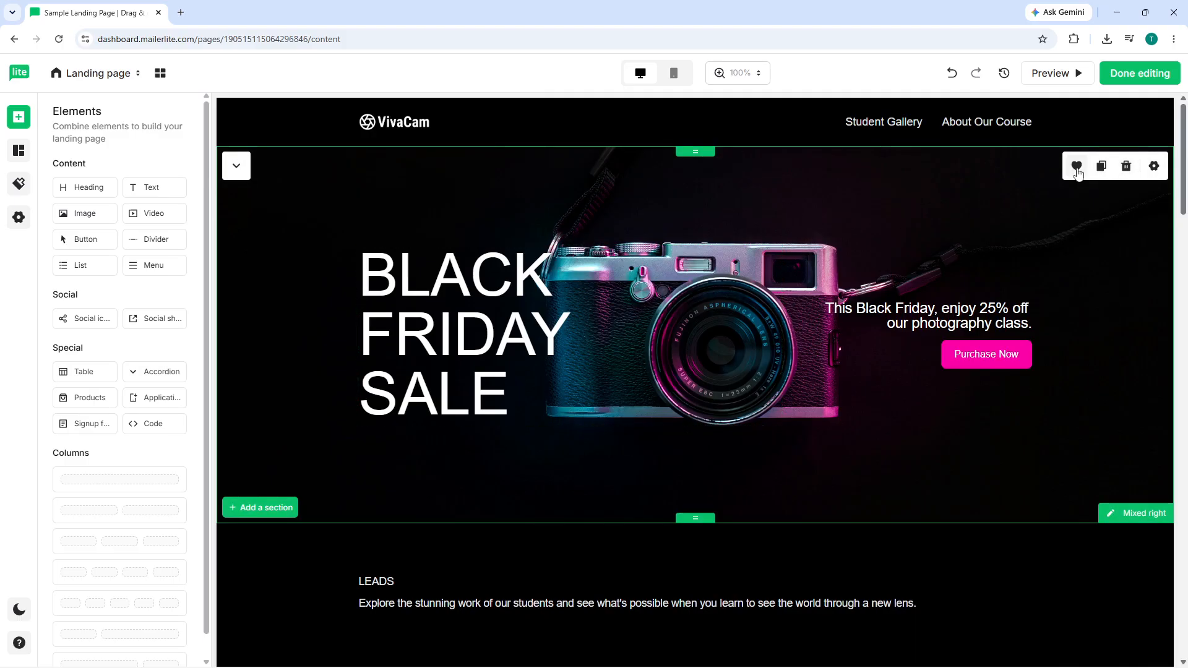
- Duplicate the Black Friday hero section and undo the duplication
click(1102, 168)
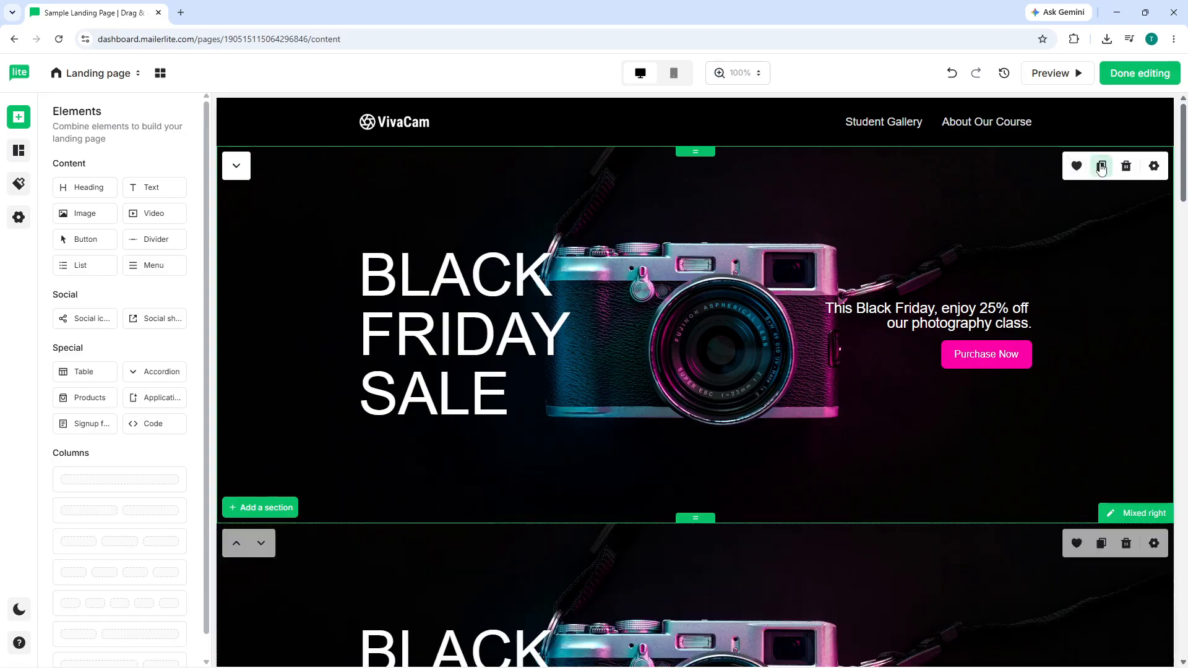
scroll(916, 241, up, 7)
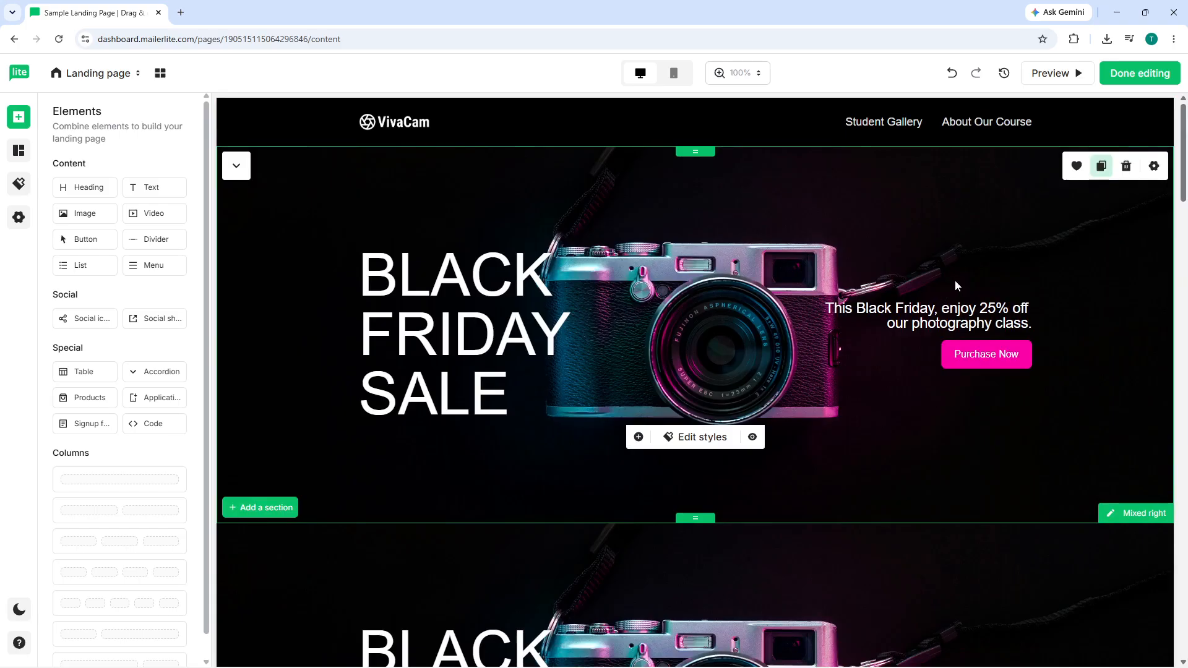
key(ctrl+z)
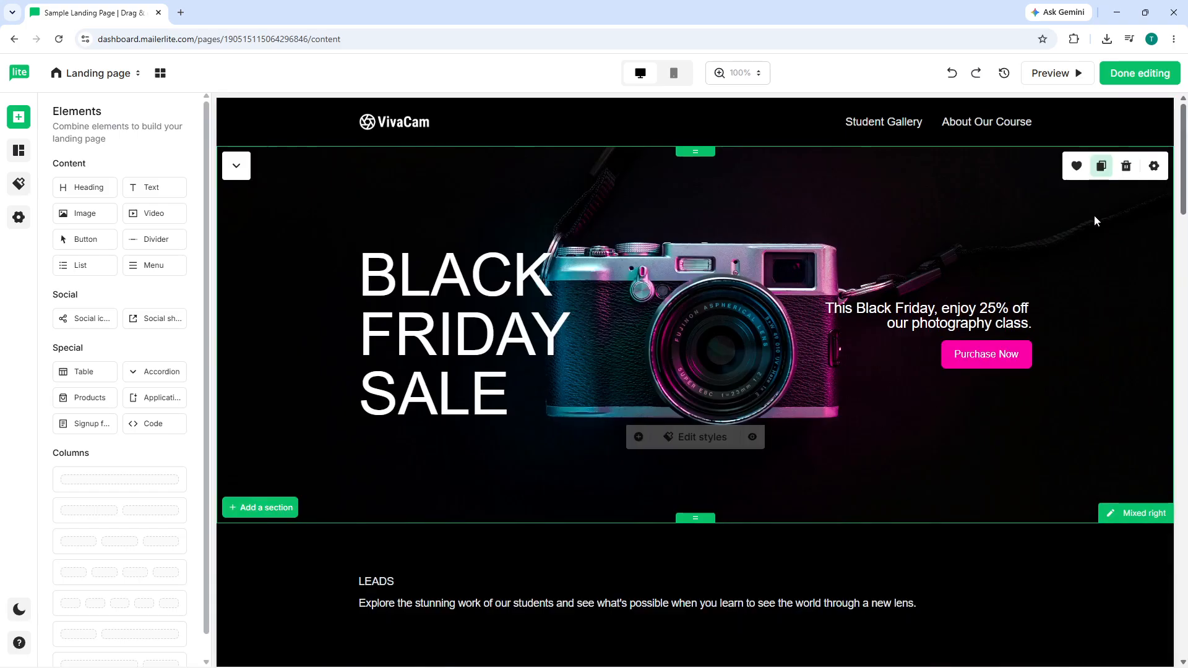
click(1155, 167)
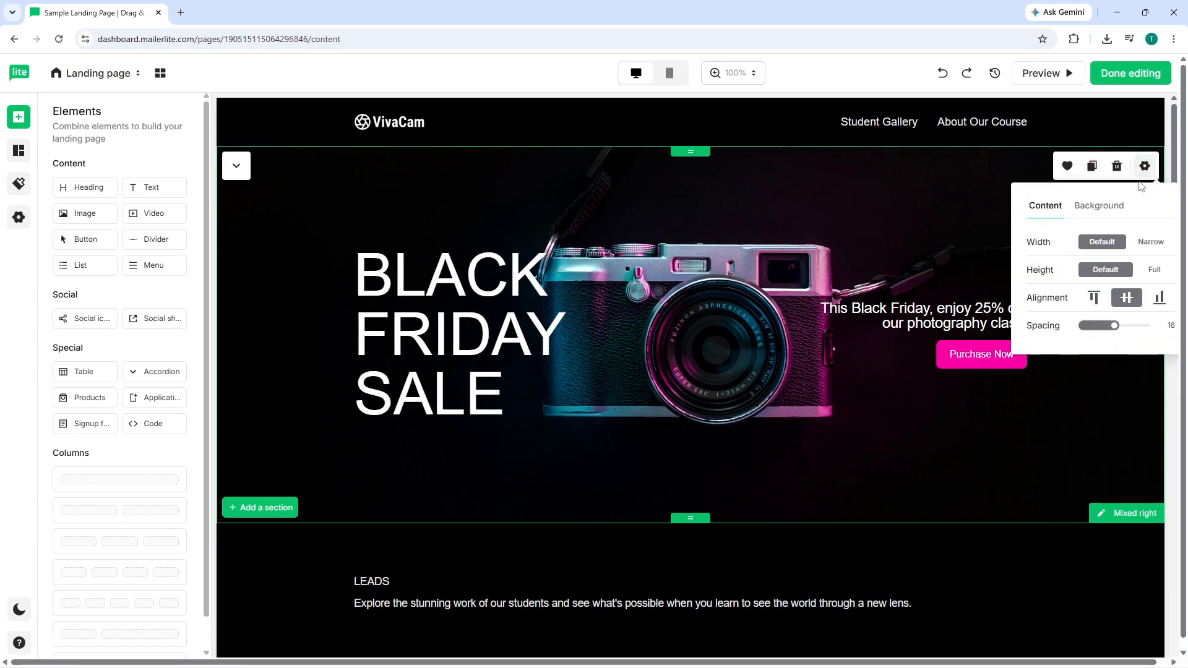
click(1113, 212)
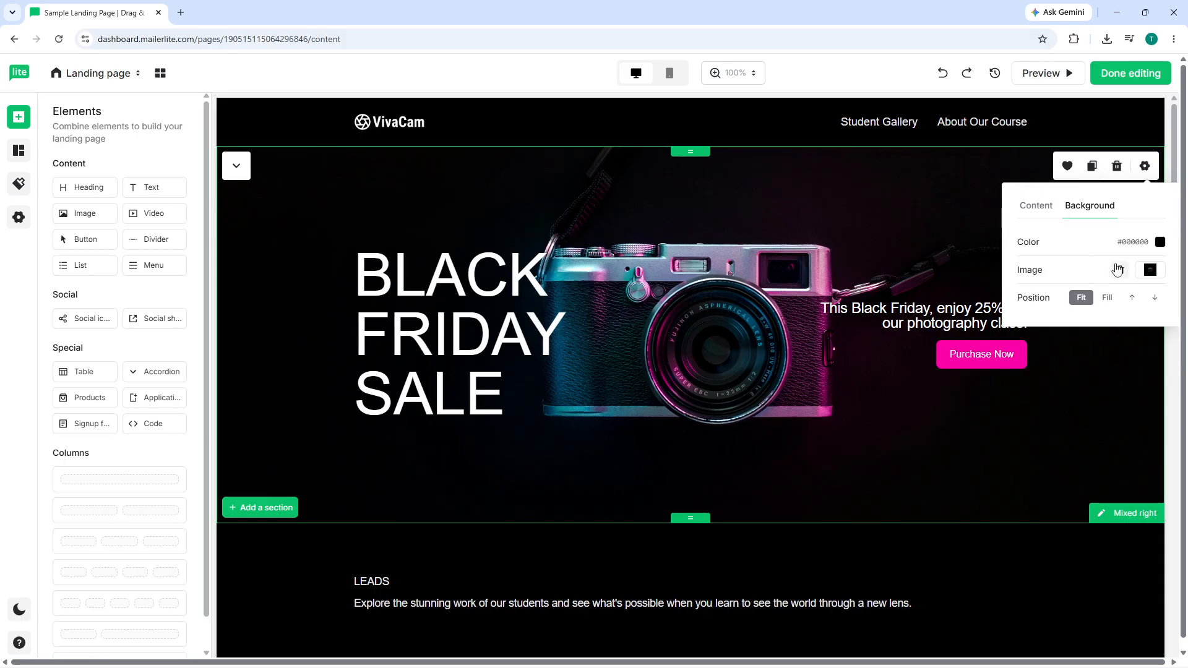
click(1150, 268)
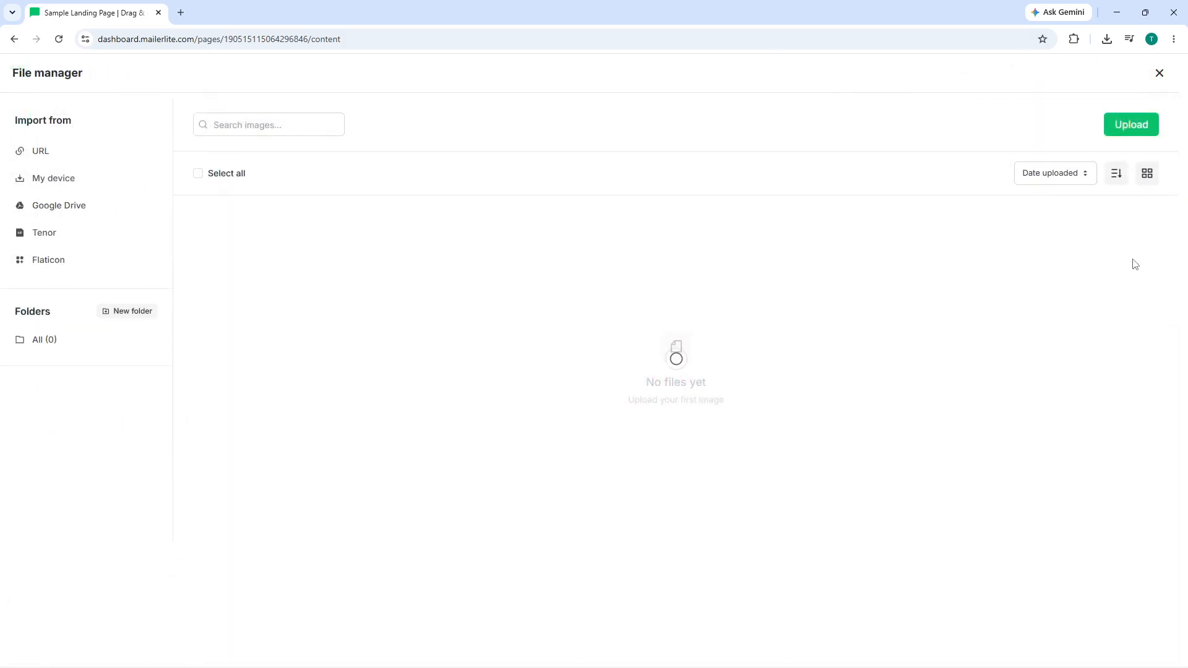
click(1161, 74)
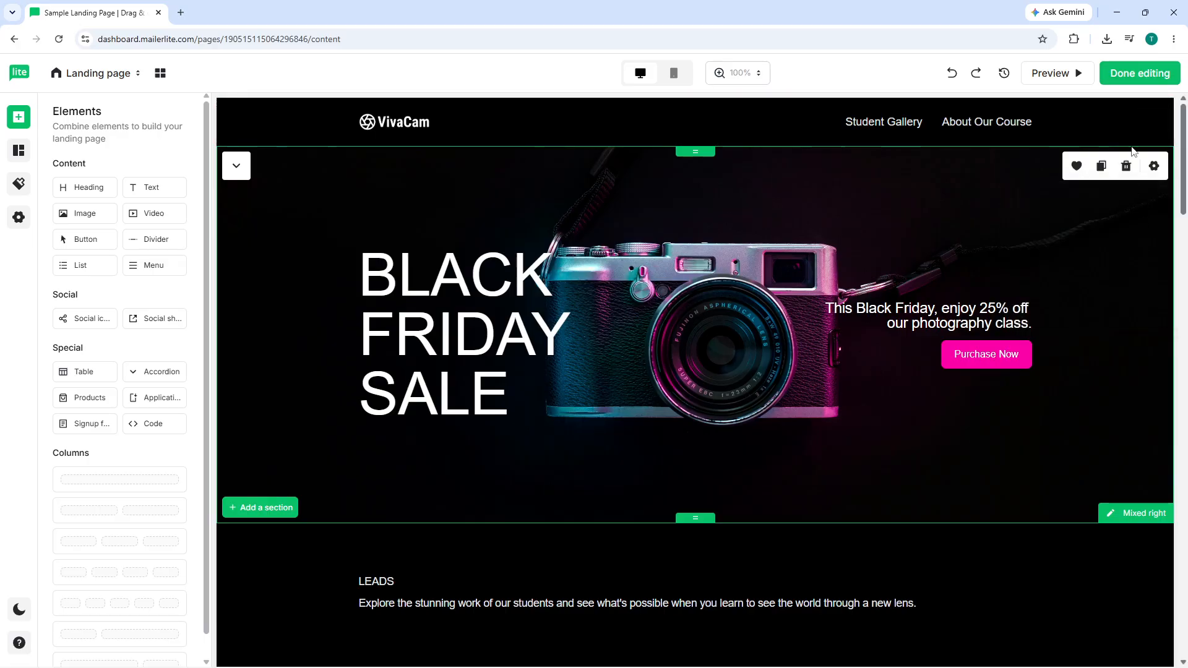
click(1152, 169)
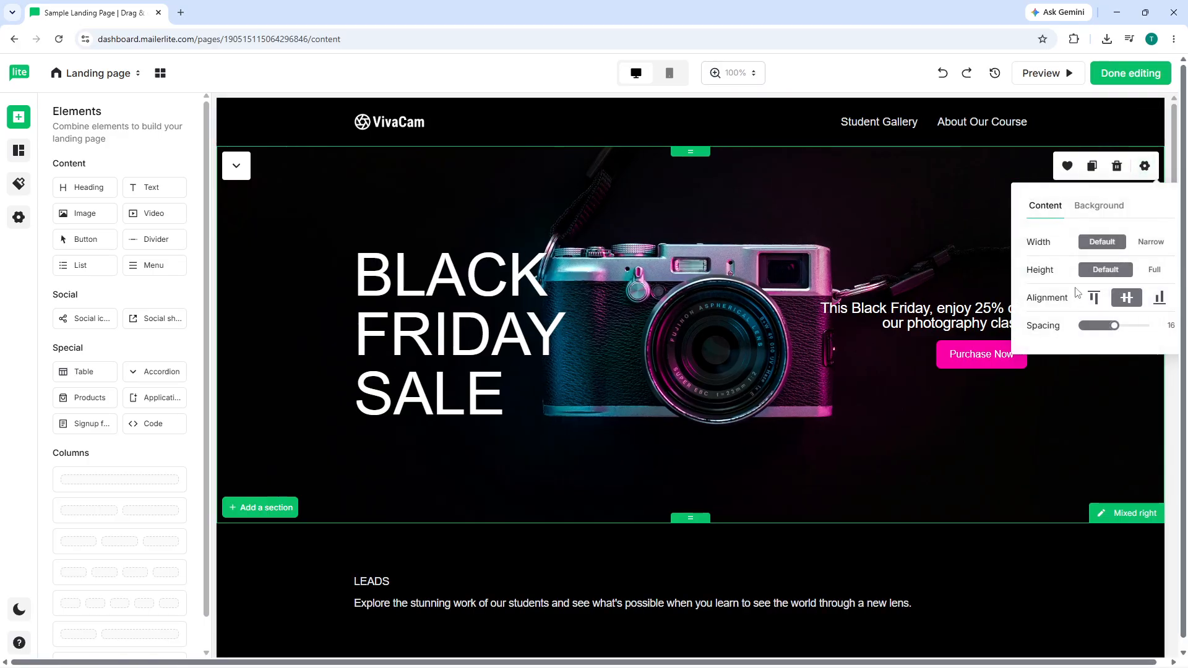
click(1145, 166)
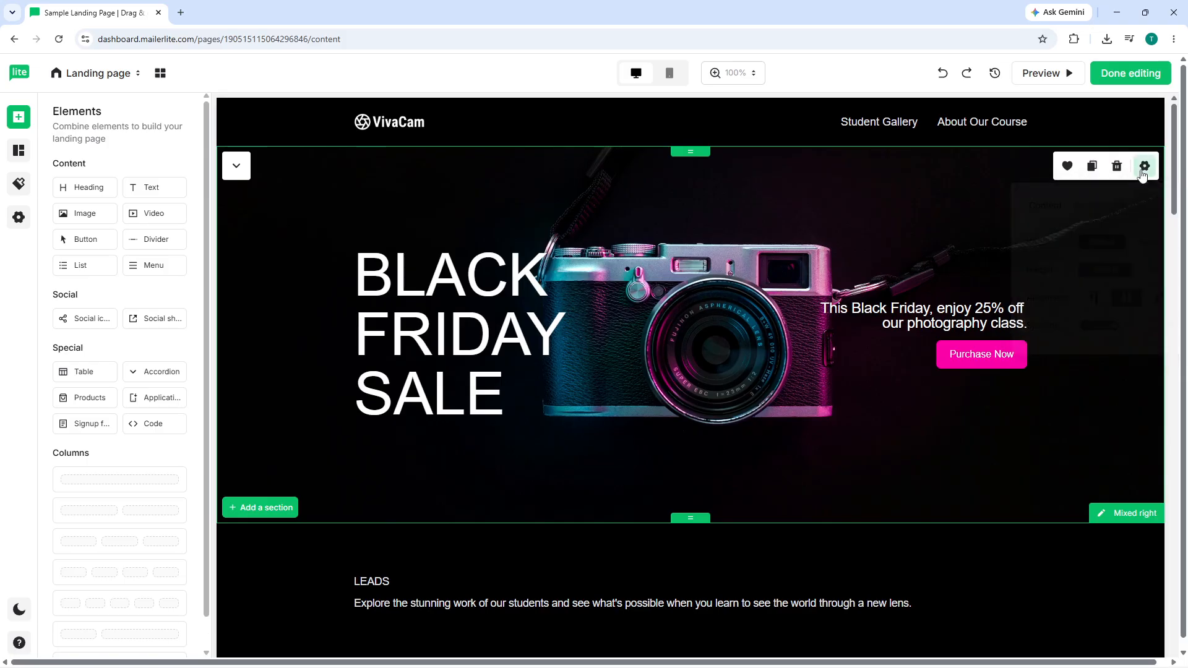
- Replace the Black Friday hero section's background image by uploading and inserting the satoru-gojo-jujutsu-kaisen JPG
click(1154, 166)
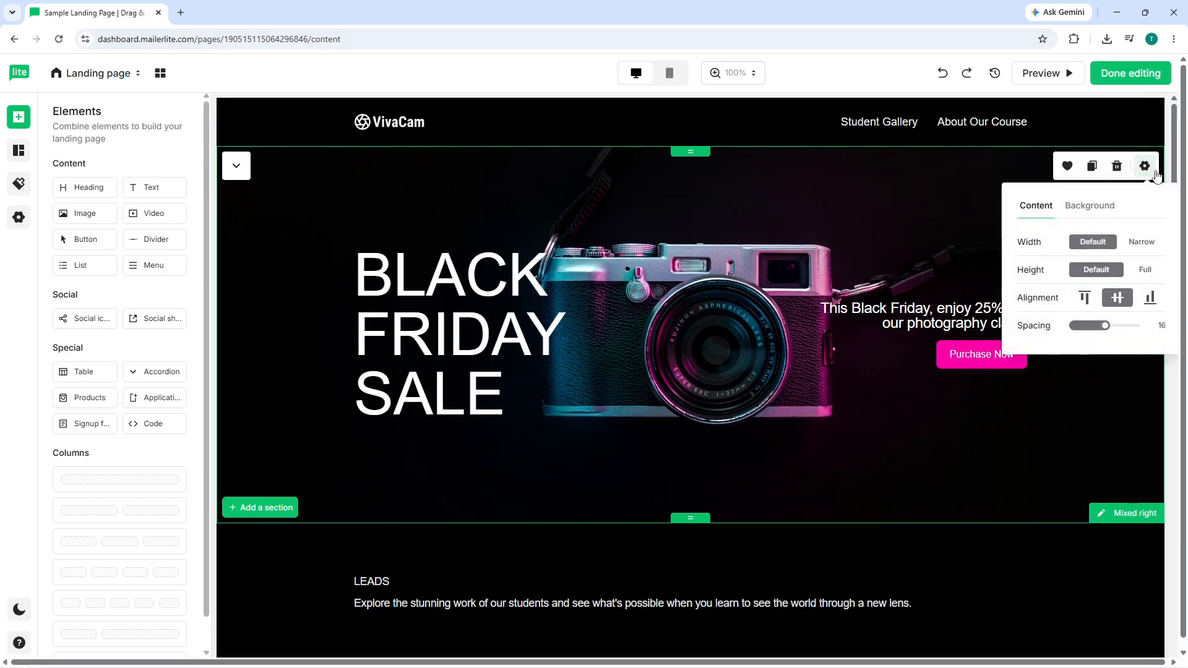
click(1101, 210)
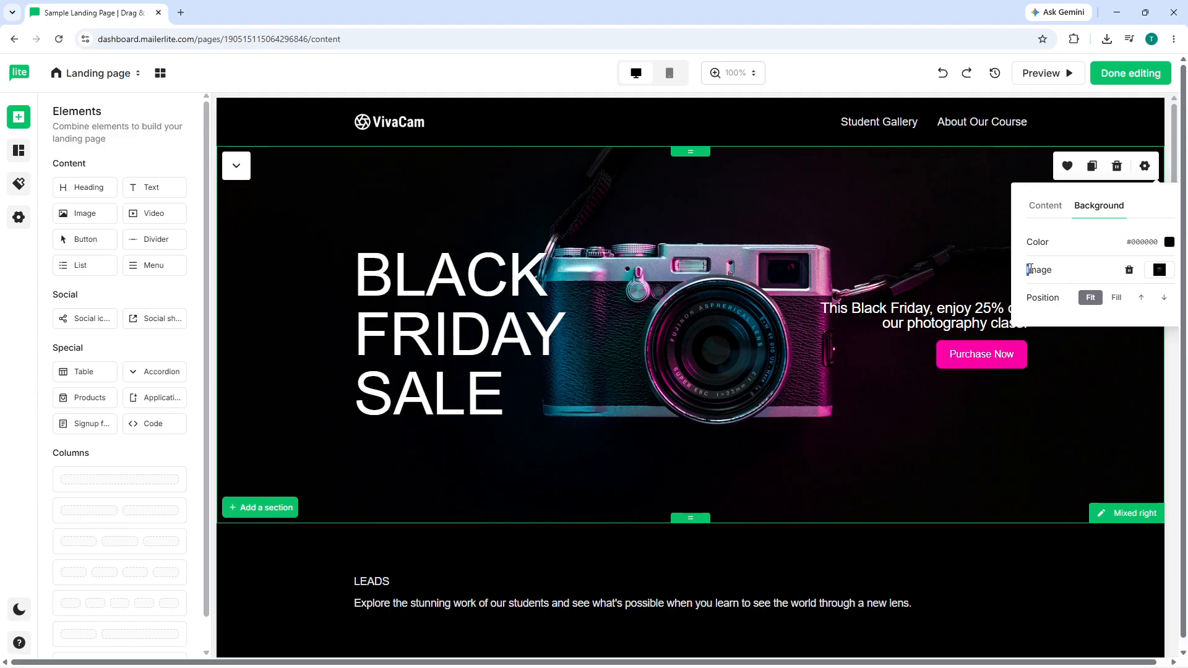
click(1160, 273)
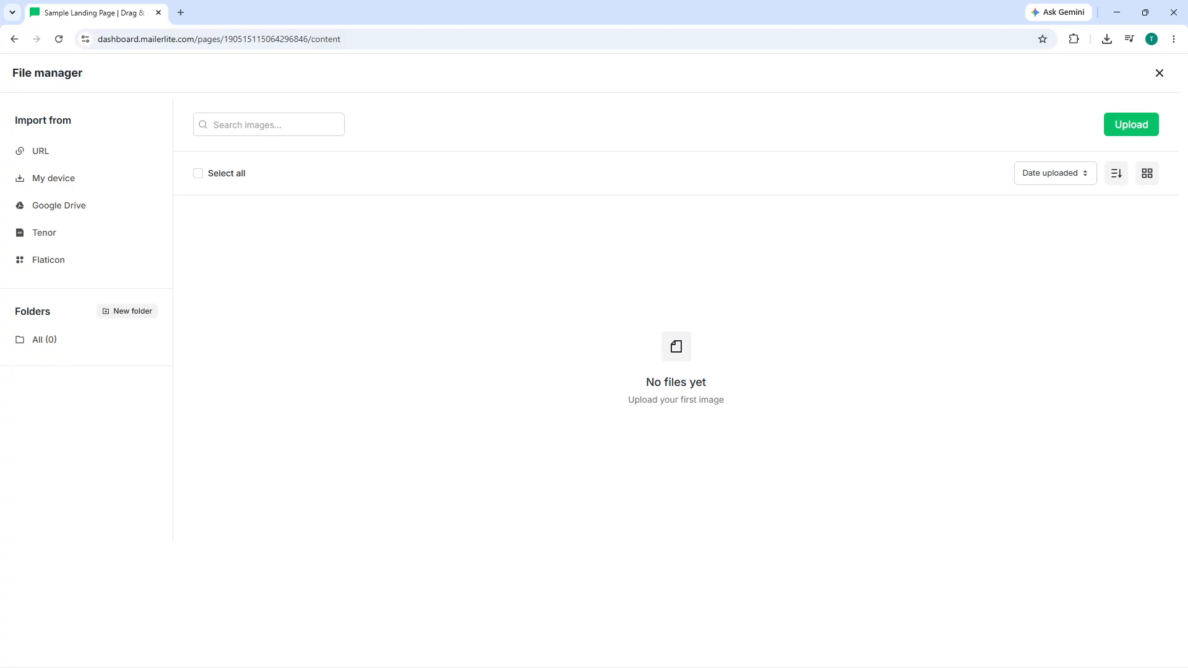
drag(393, 285, 501, 321)
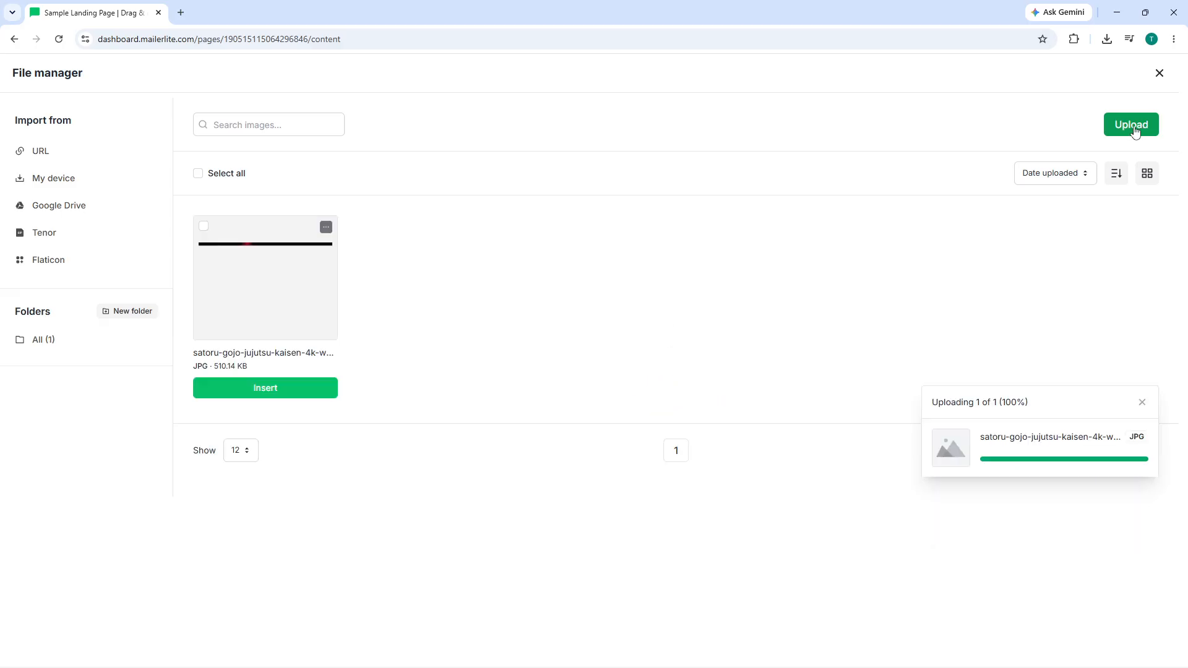
click(278, 395)
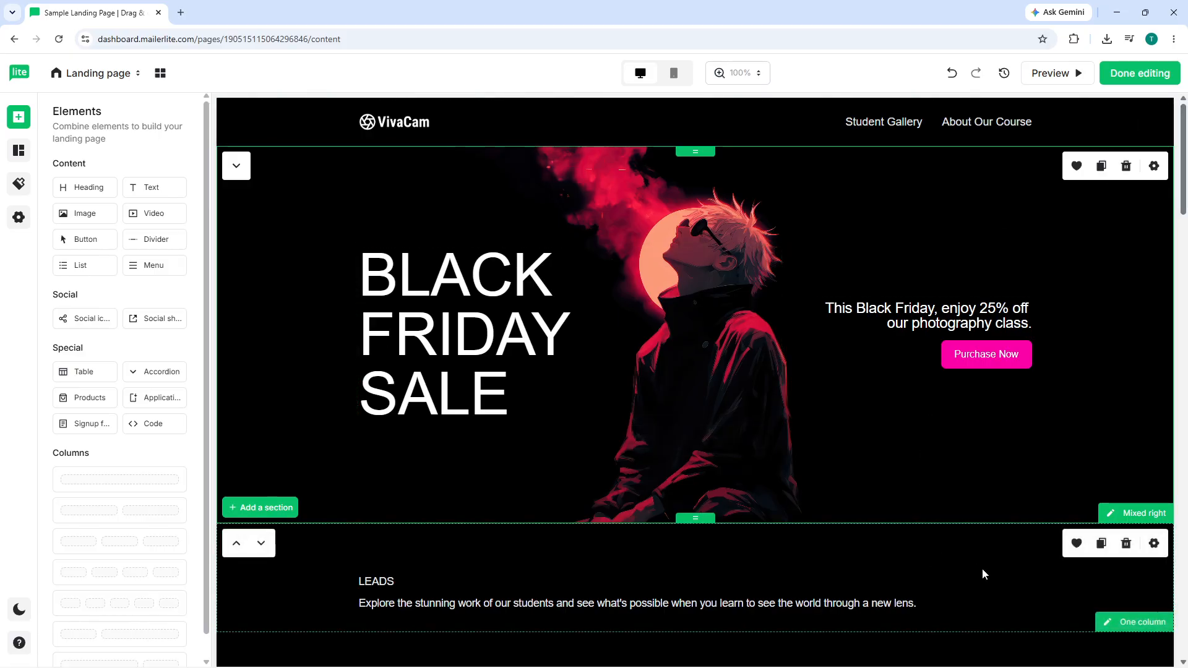
- Review the contact form fields, the poll section and the photo gallery images further down the page
scroll(866, 421, down, 1)
scroll(836, 378, down, 7)
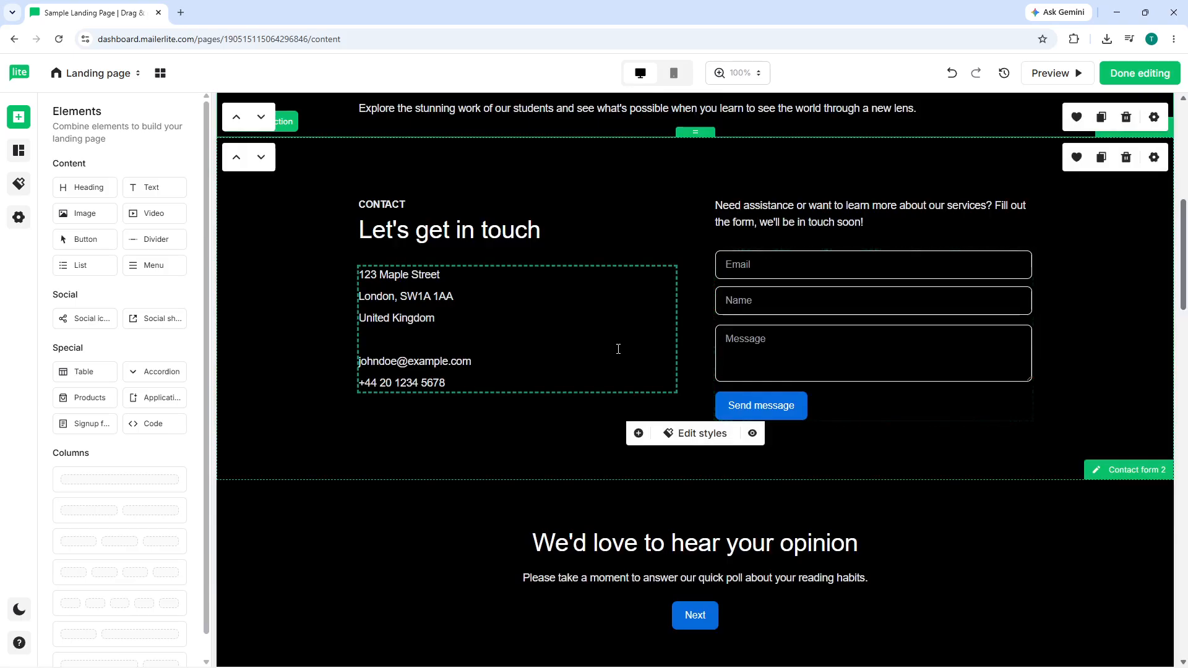
click(790, 265)
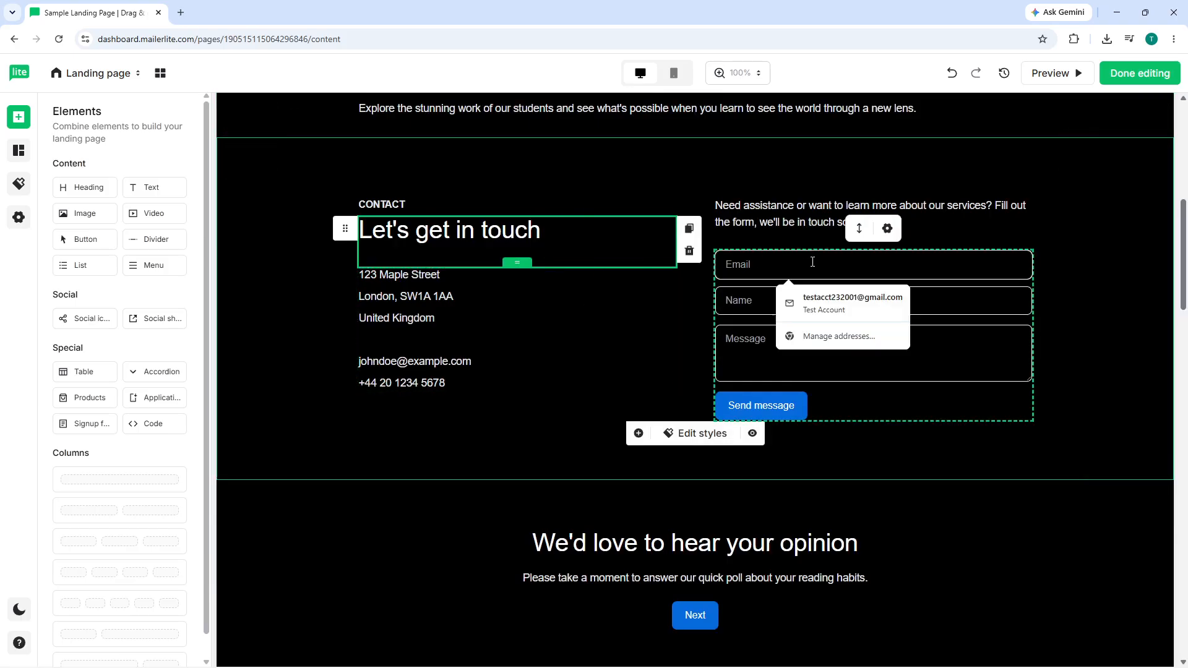
scroll(513, 424, down, 1)
scroll(513, 424, down, 5)
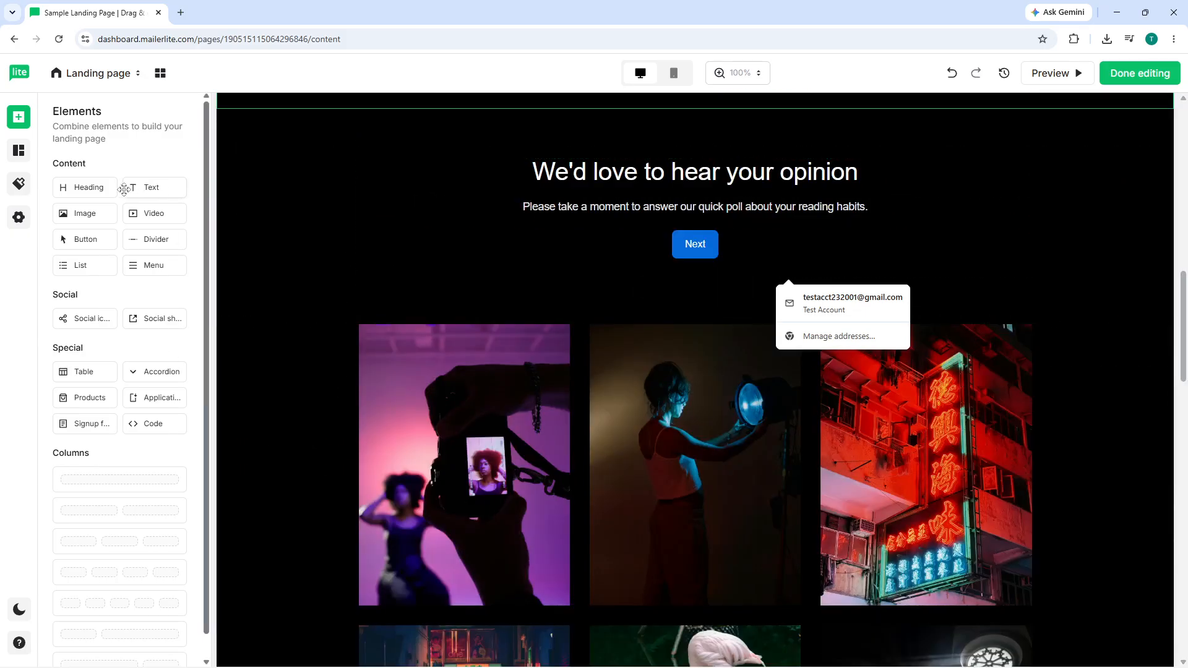
scroll(619, 384, down, 7)
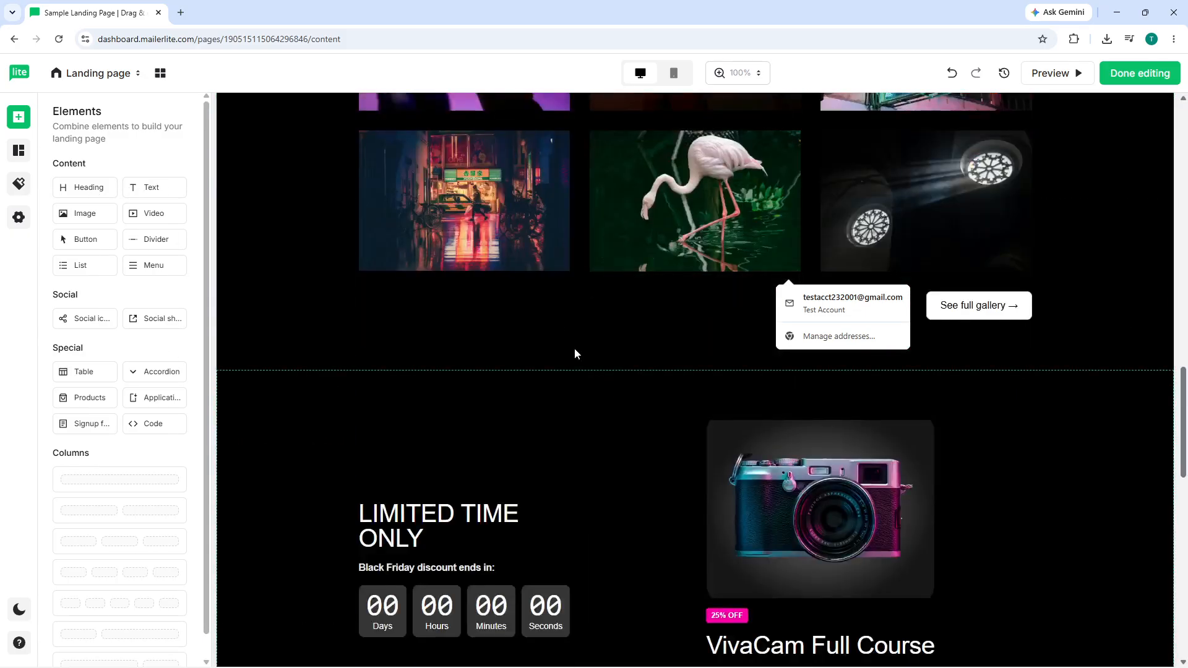
scroll(557, 309, up, 5)
click(511, 286)
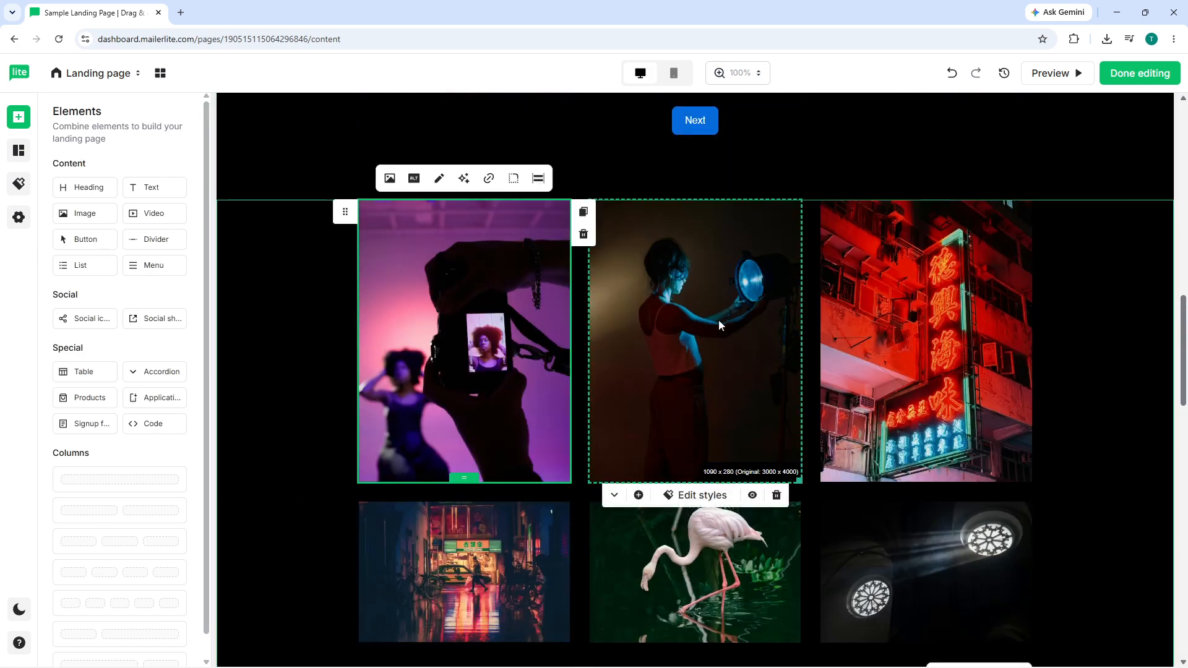
click(834, 321)
scroll(1022, 334, down, 8)
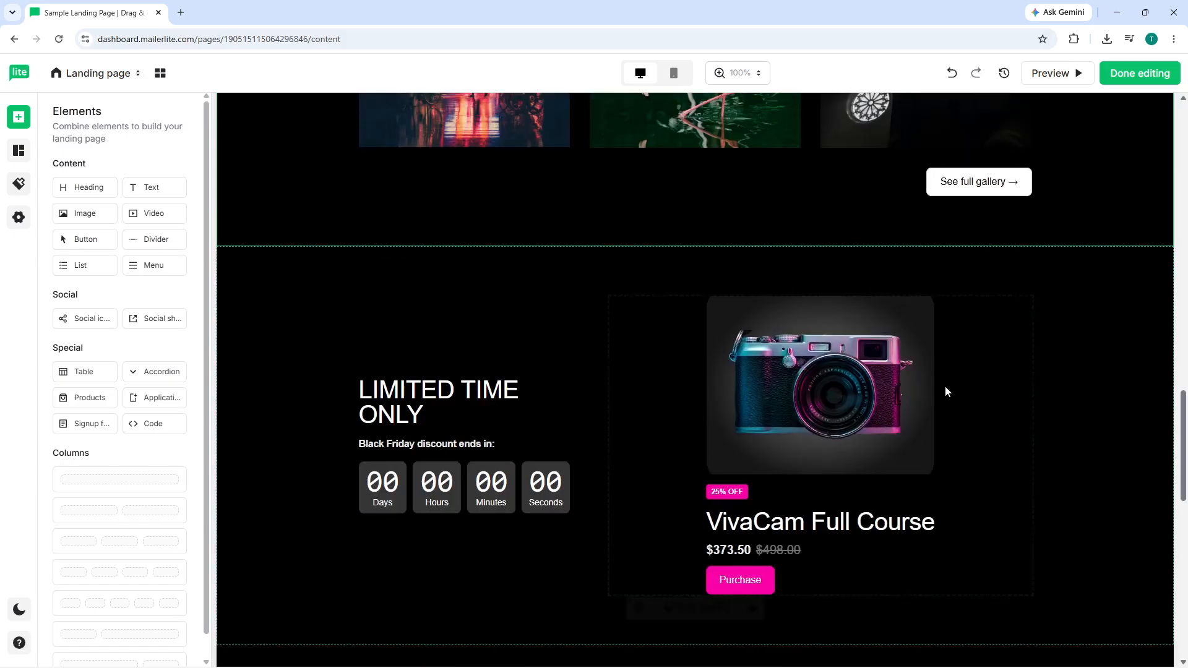
- Inspect the VivaCam Full Course product block's settings and the list of pre-built section categories
click(843, 394)
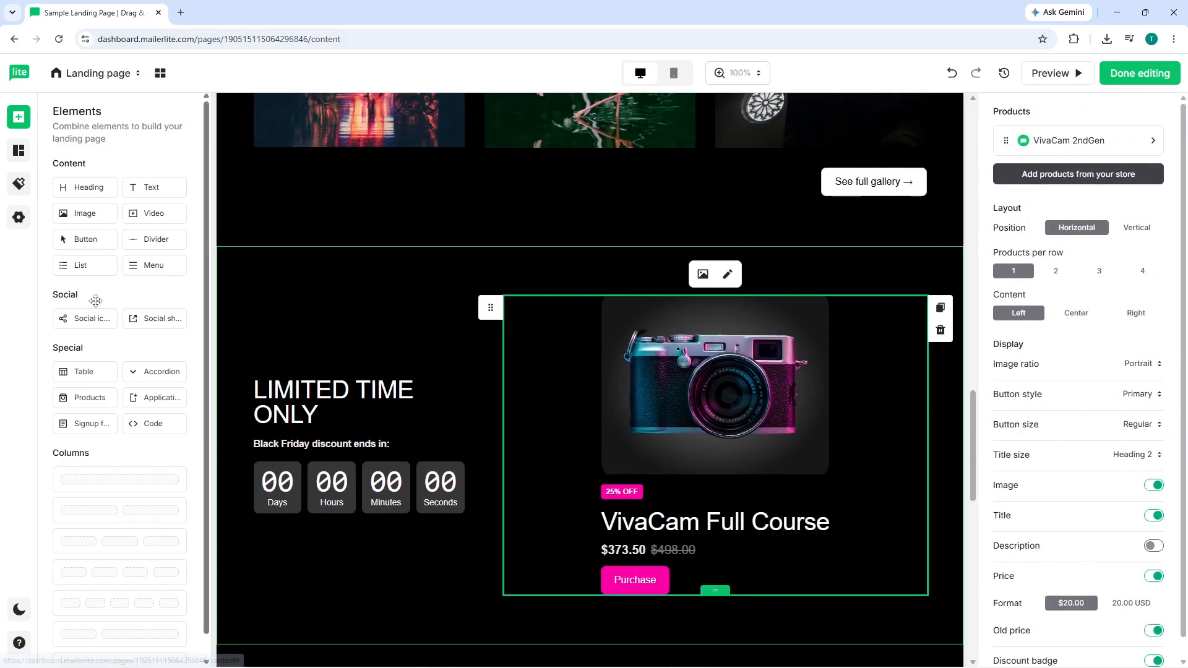
click(18, 151)
scroll(507, 279, down, 2)
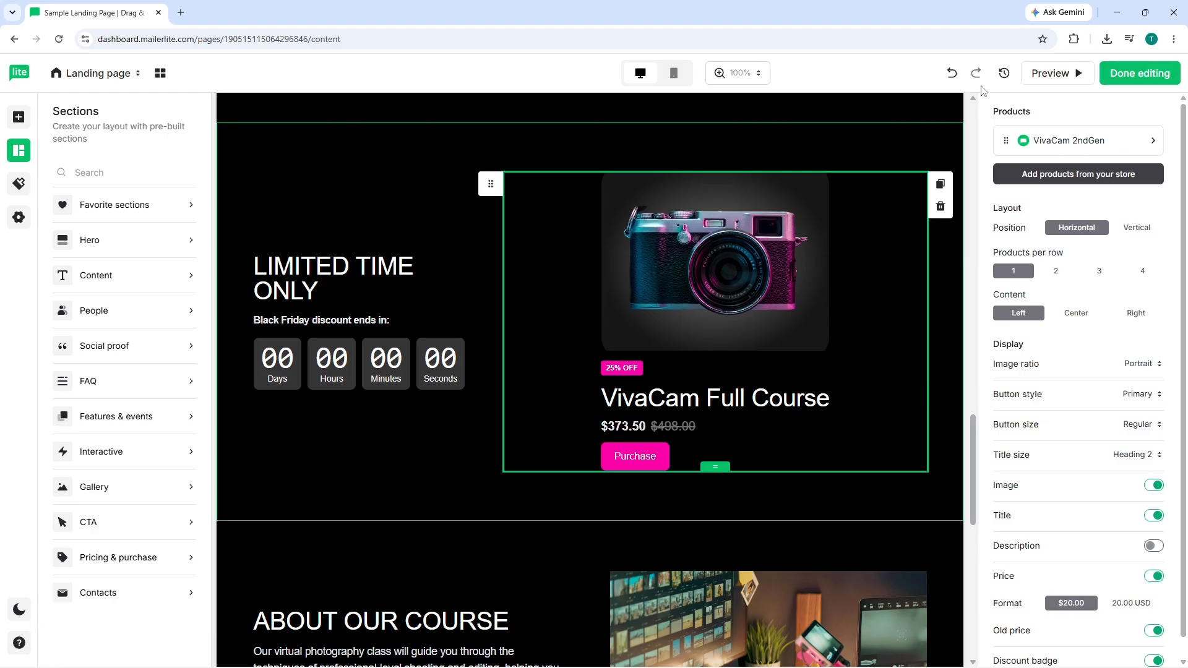
click(835, 135)
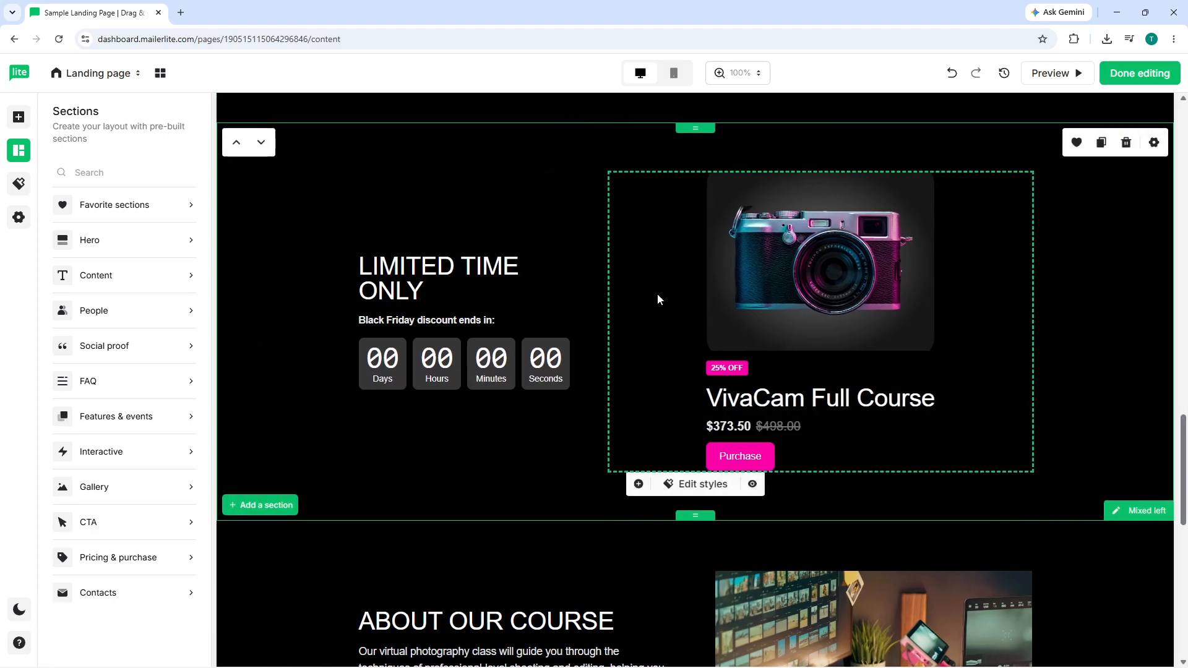
- Delete the LIMITED TIME ONLY countdown section containing the VivaCam Full Course product
scroll(627, 311, up, 4)
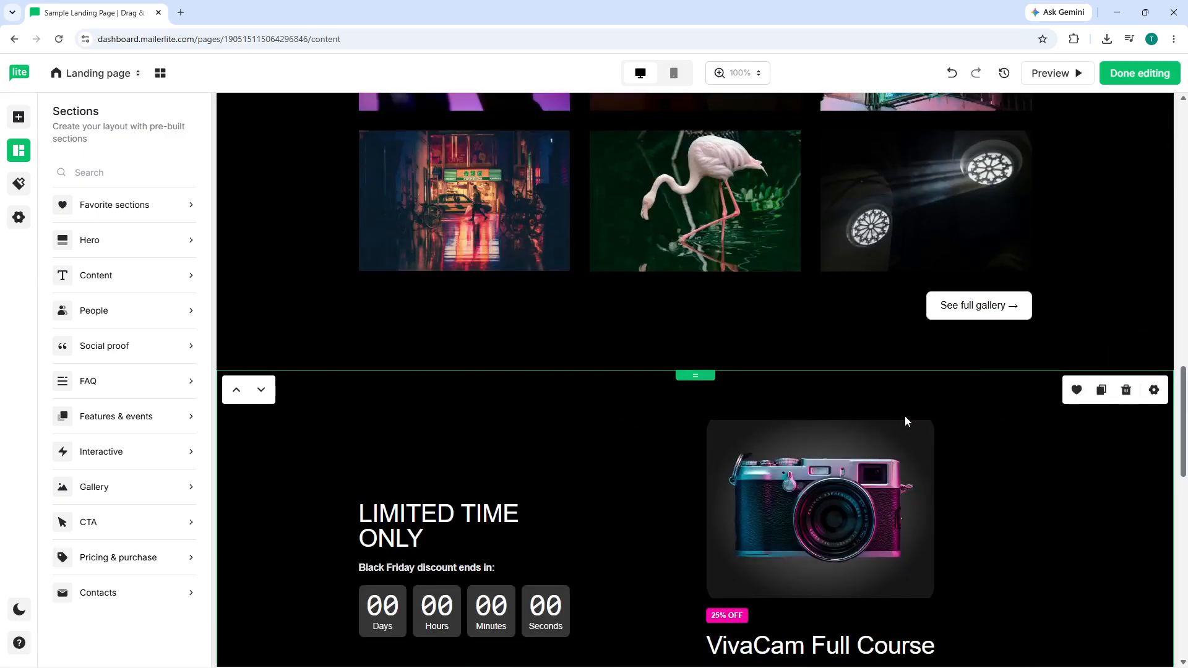
scroll(905, 416, down, 4)
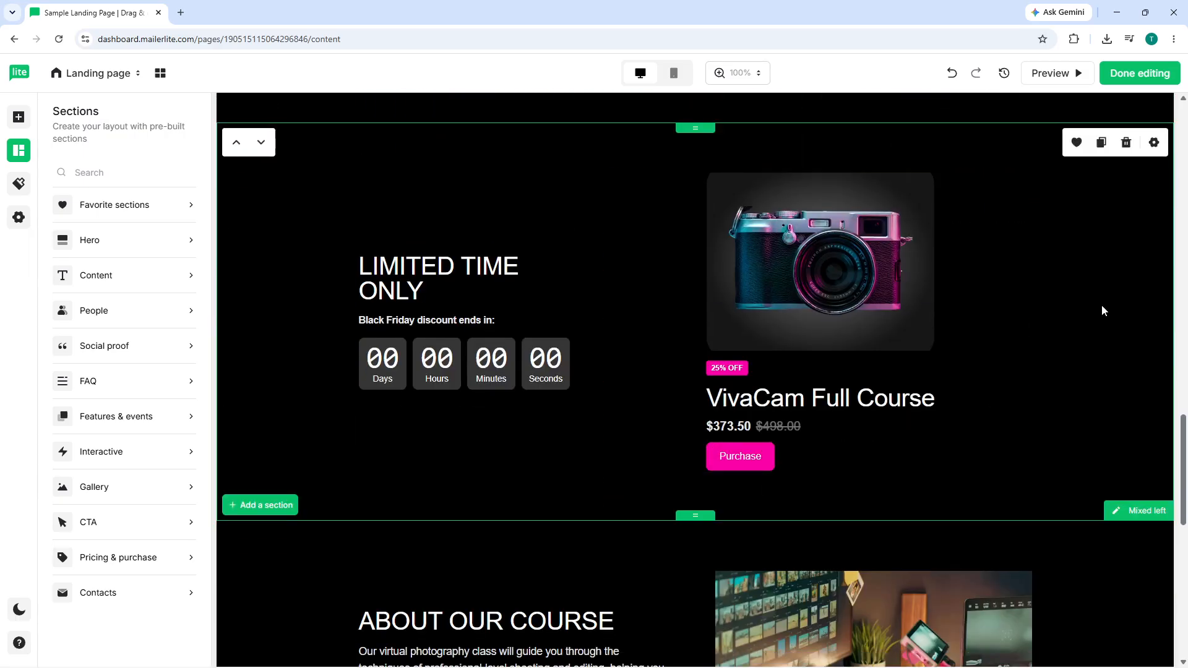
click(1127, 144)
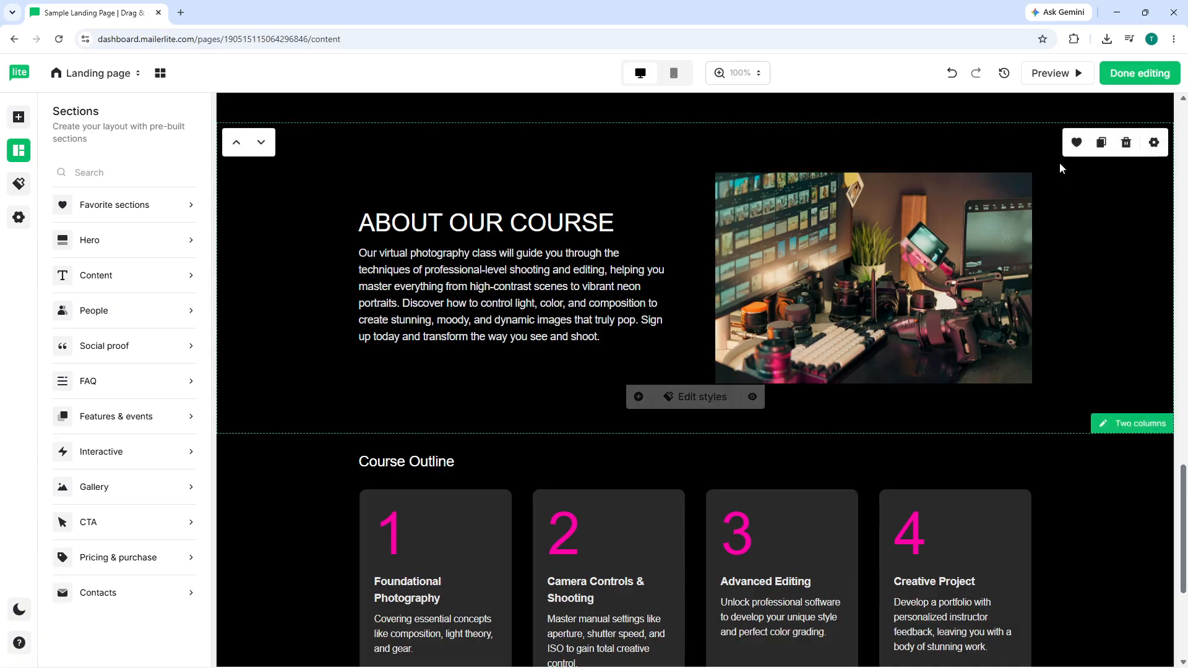
- Examine the About Our Course section, the Course Outline cards and the page footer
scroll(829, 322, down, 4)
scroll(852, 319, up, 1)
scroll(848, 315, up, 1)
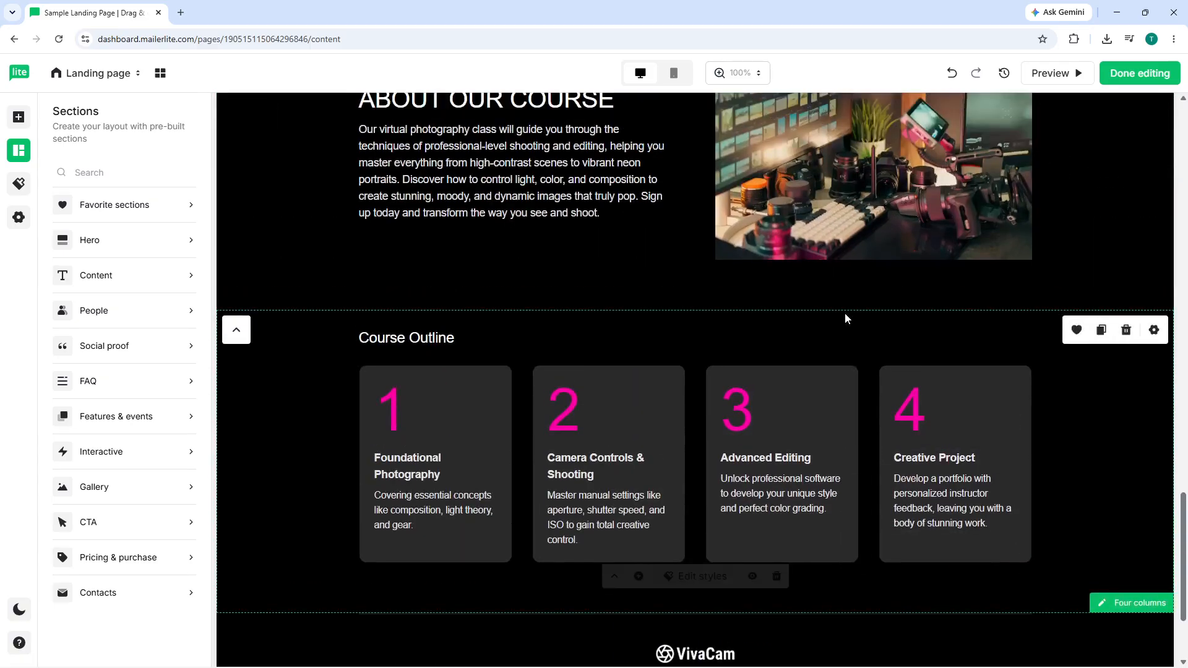
scroll(844, 314, down, 3)
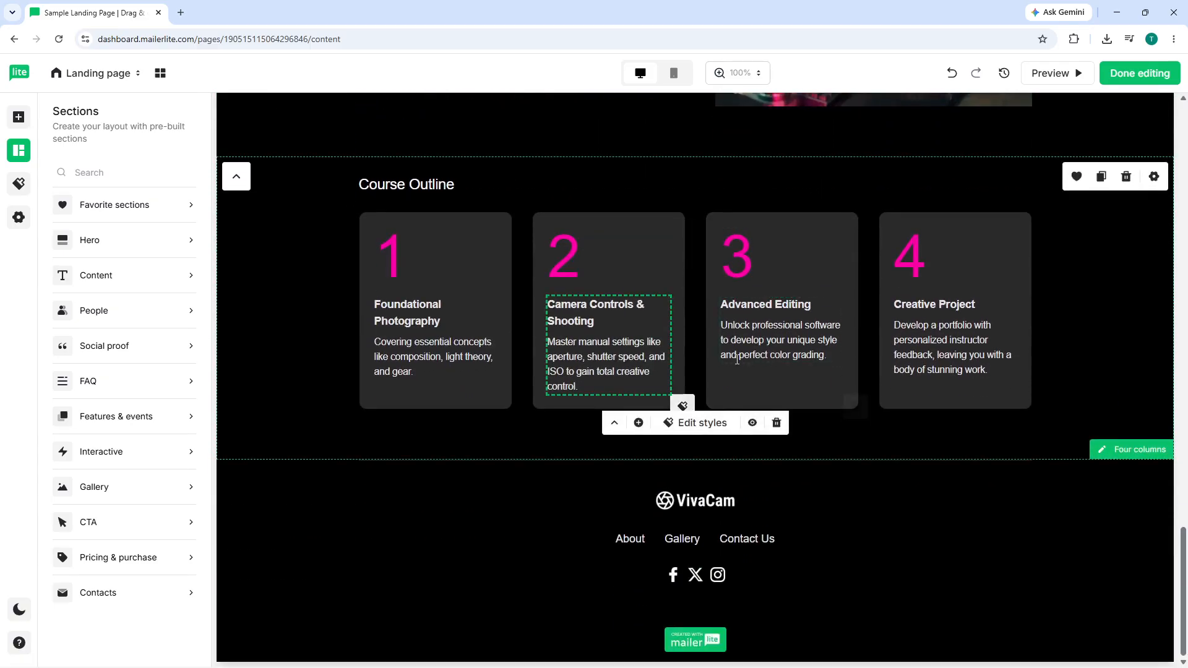
scroll(835, 290, up, 4)
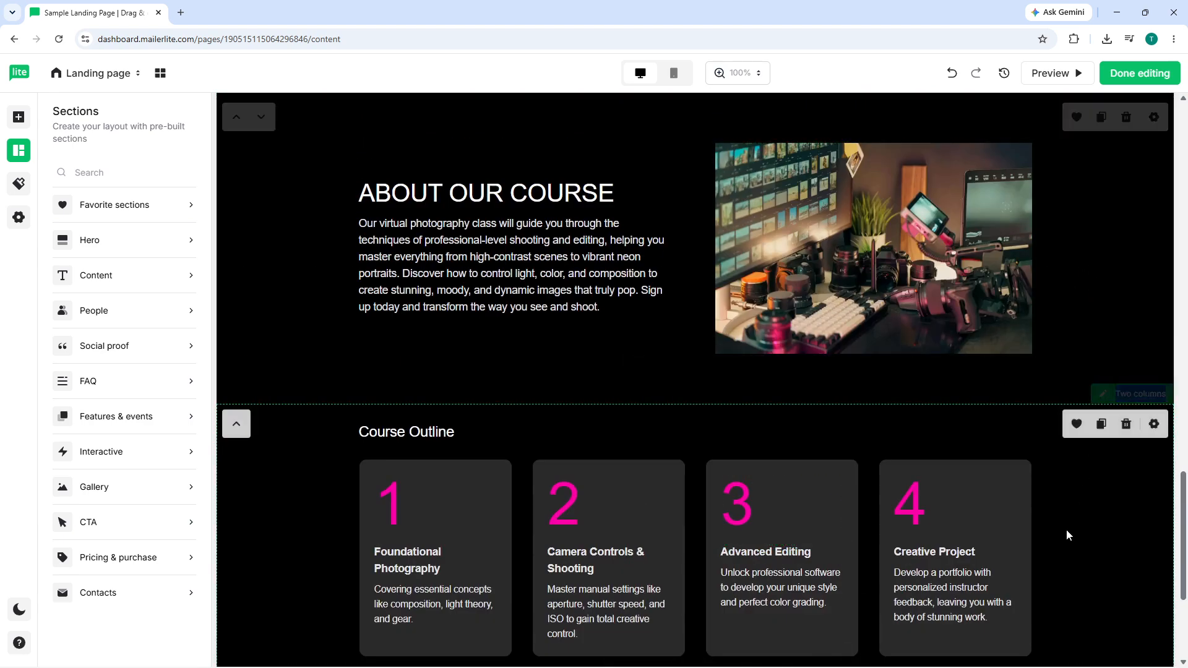
triple_click(1053, 604)
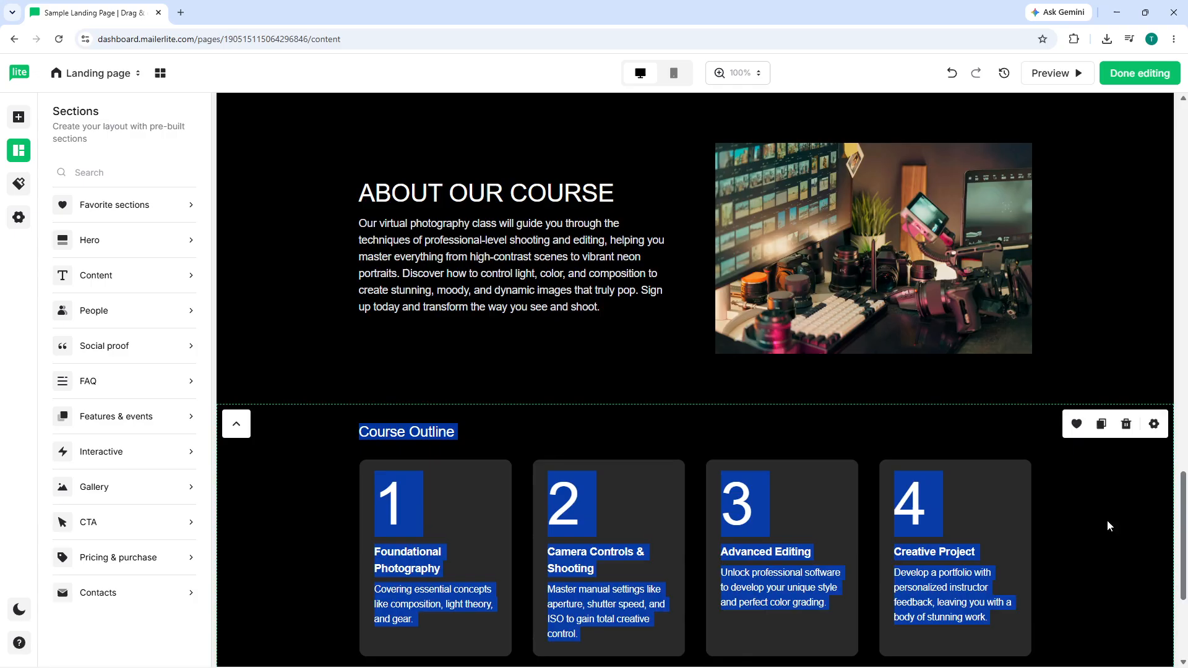
click(1075, 303)
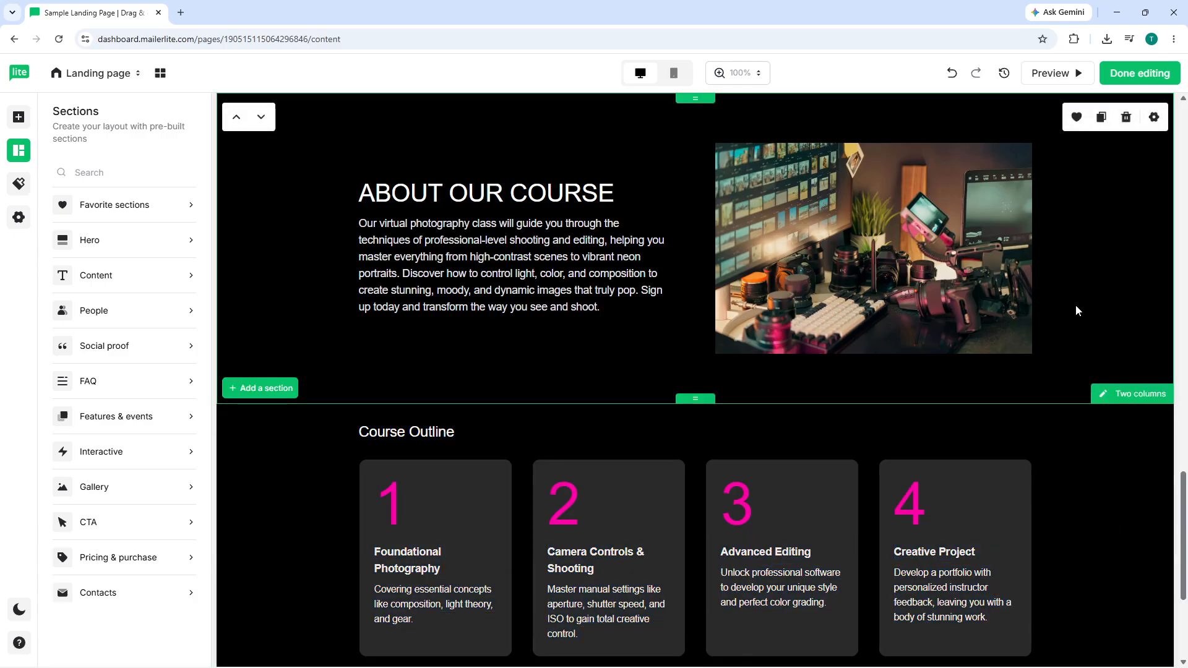
scroll(1076, 305, down, 4)
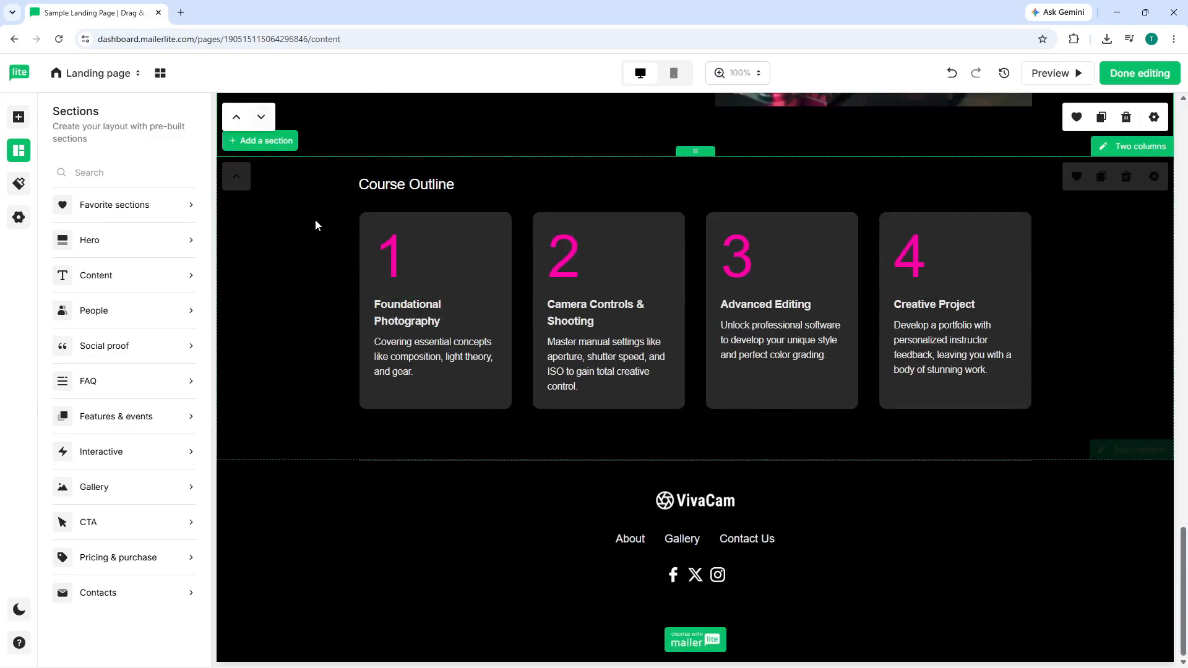
- Move the About Our Course section down so it sits below the Course Outline section
scroll(316, 224, up, 2)
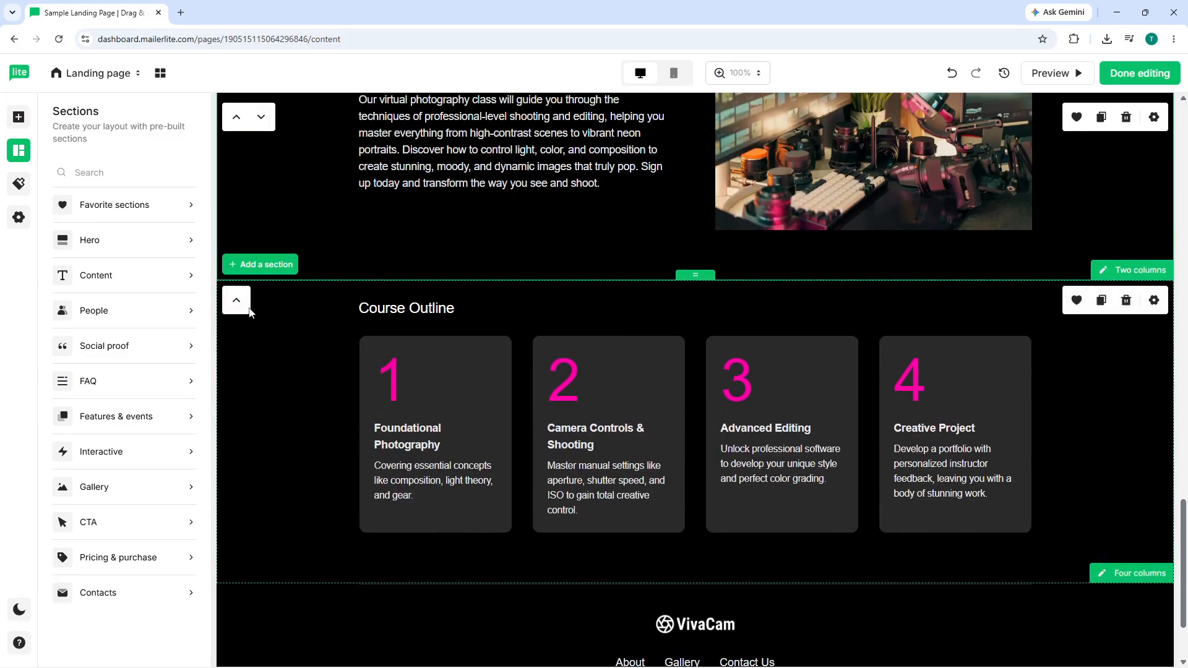
scroll(348, 280, up, 6)
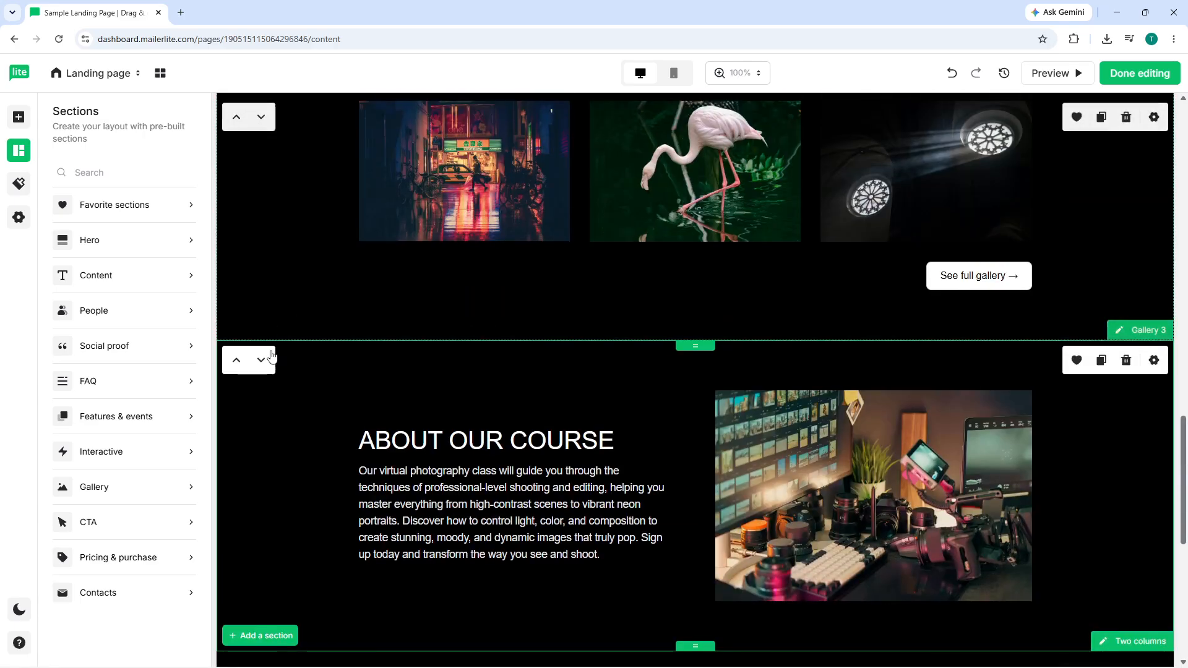
click(260, 359)
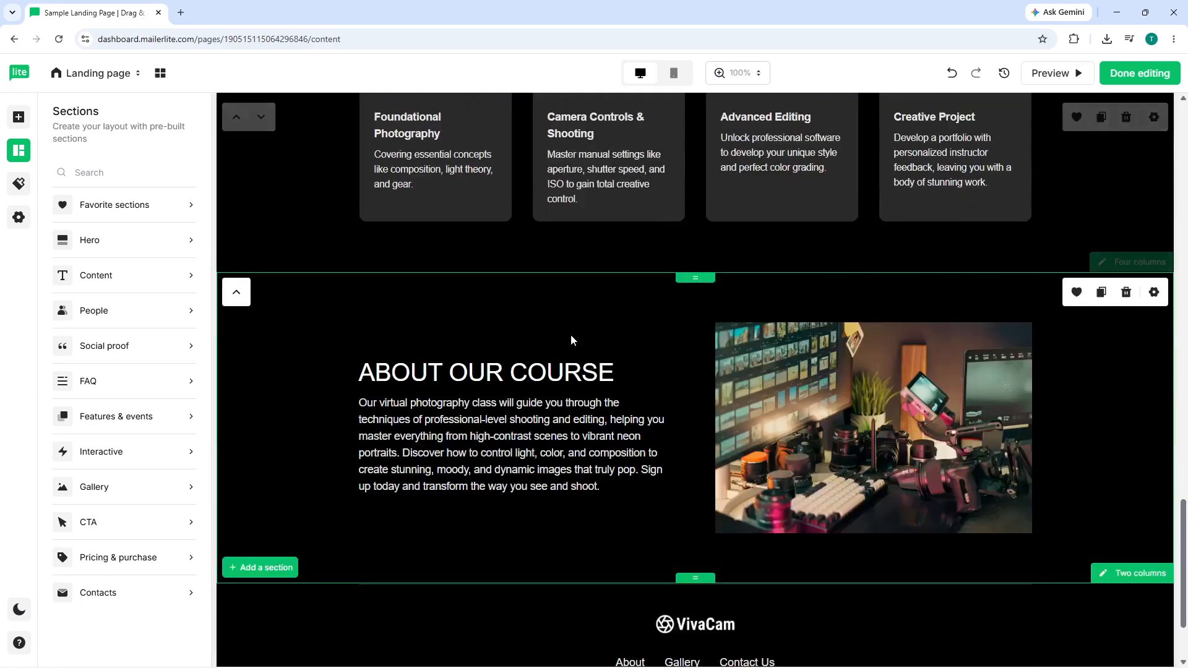
scroll(575, 344, down, 2)
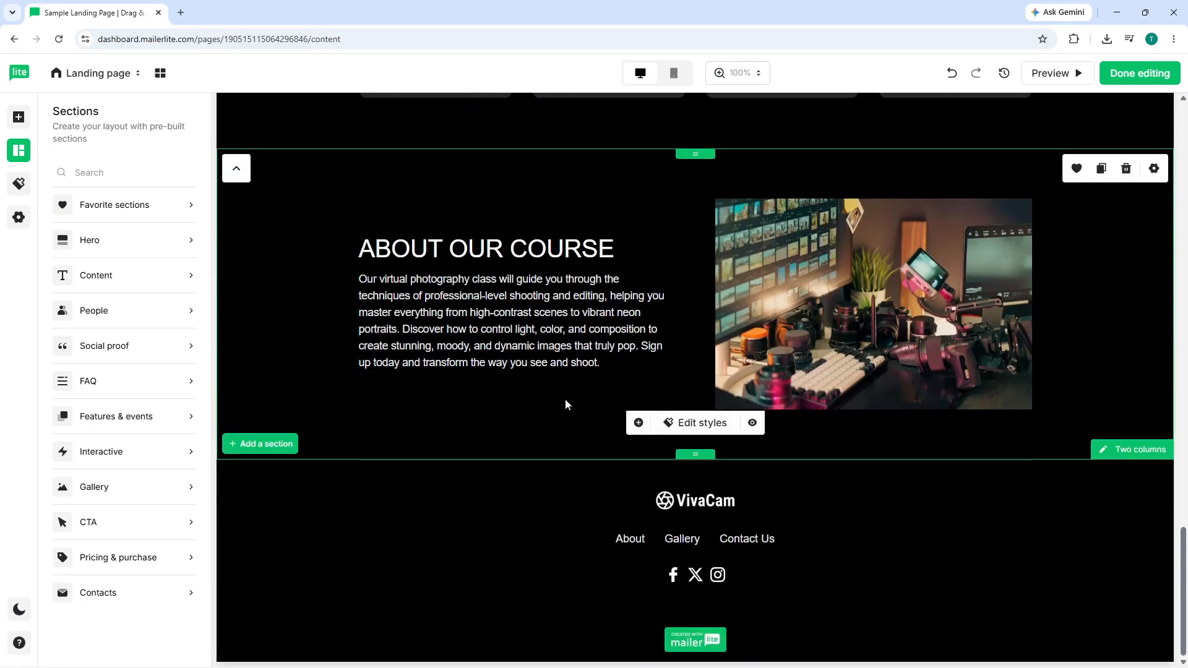
- Move the Let's get in touch contact form section down below the opinion poll and the photo gallery
scroll(647, 268, up, 18)
scroll(647, 268, up, 14)
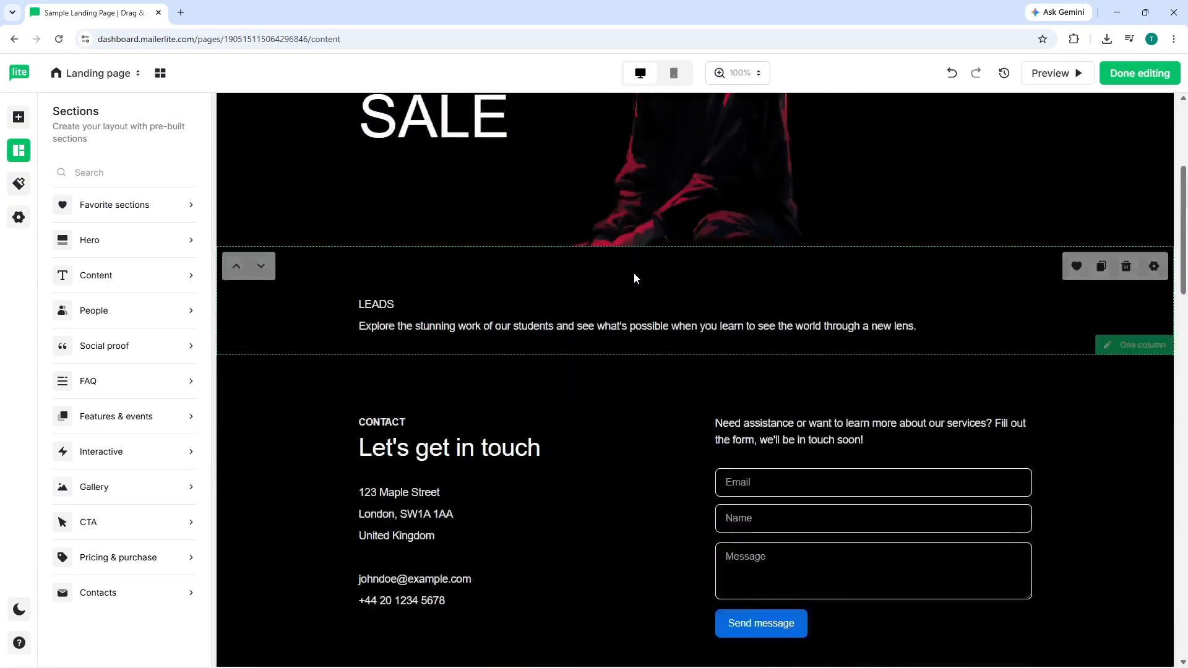
scroll(616, 316, down, 8)
scroll(374, 265, up, 4)
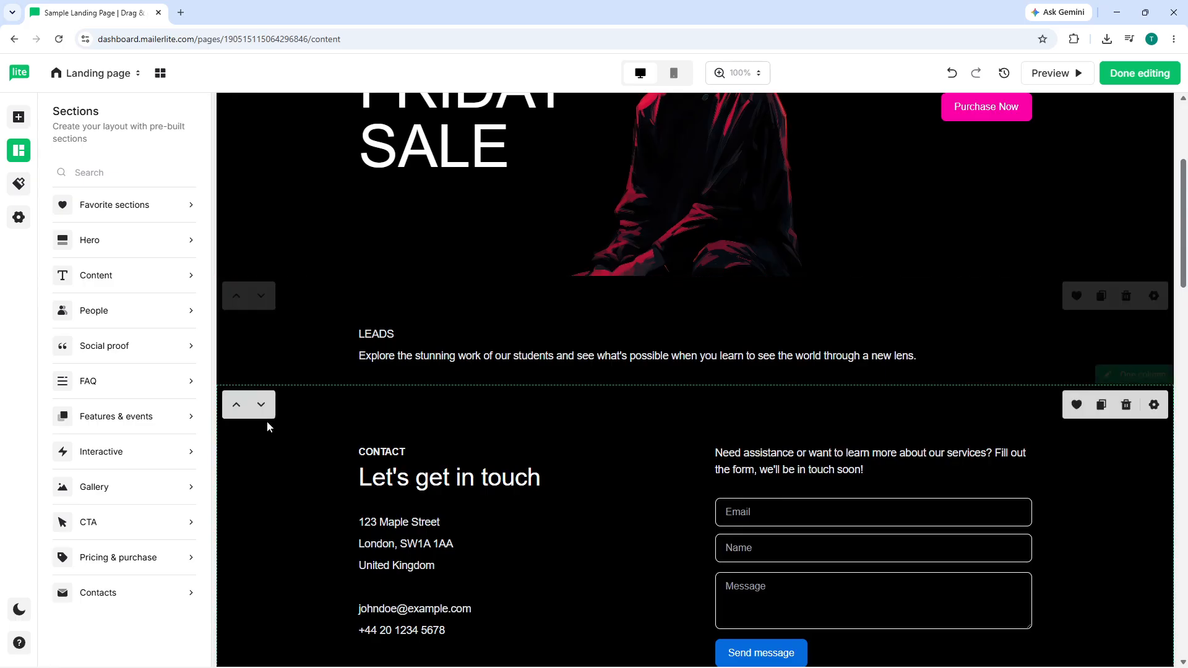
click(261, 404)
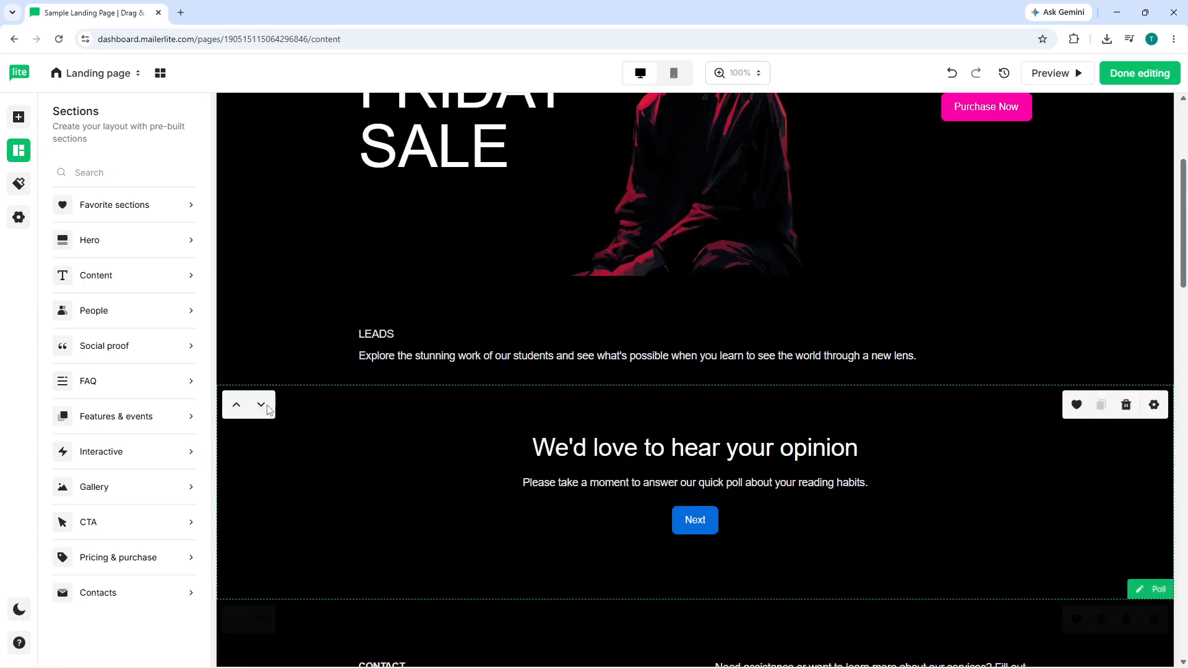
scroll(355, 410, down, 6)
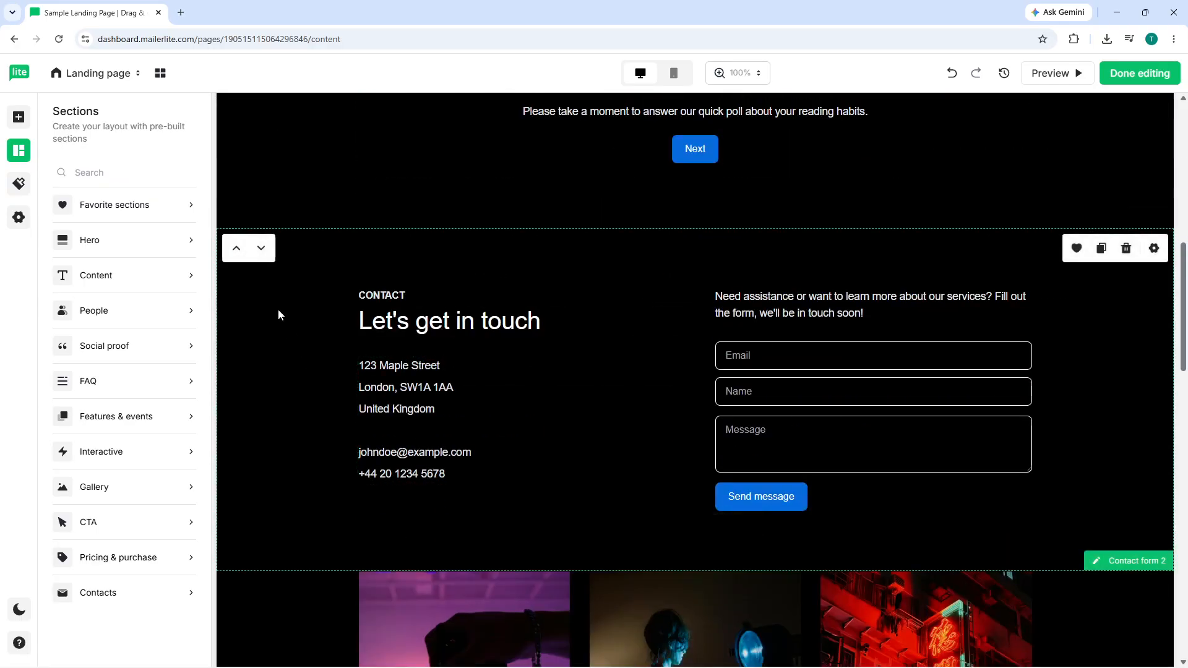
click(263, 250)
scroll(265, 249, down, 2)
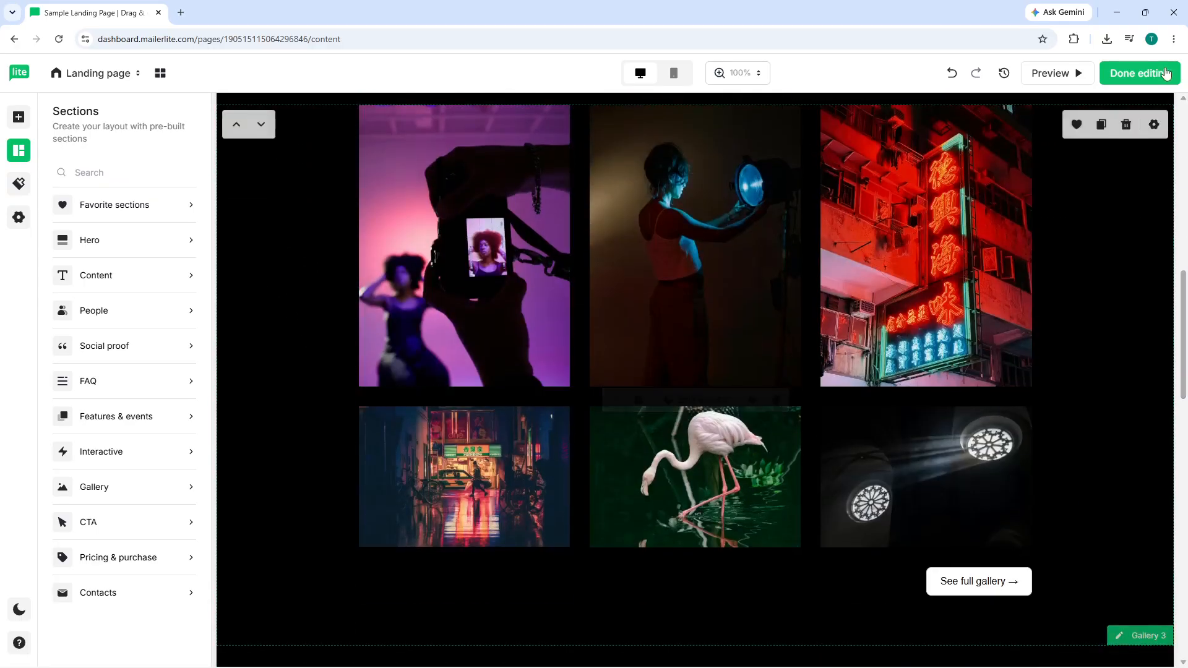
- Preview the edited landing page and finish editing it
click(1059, 76)
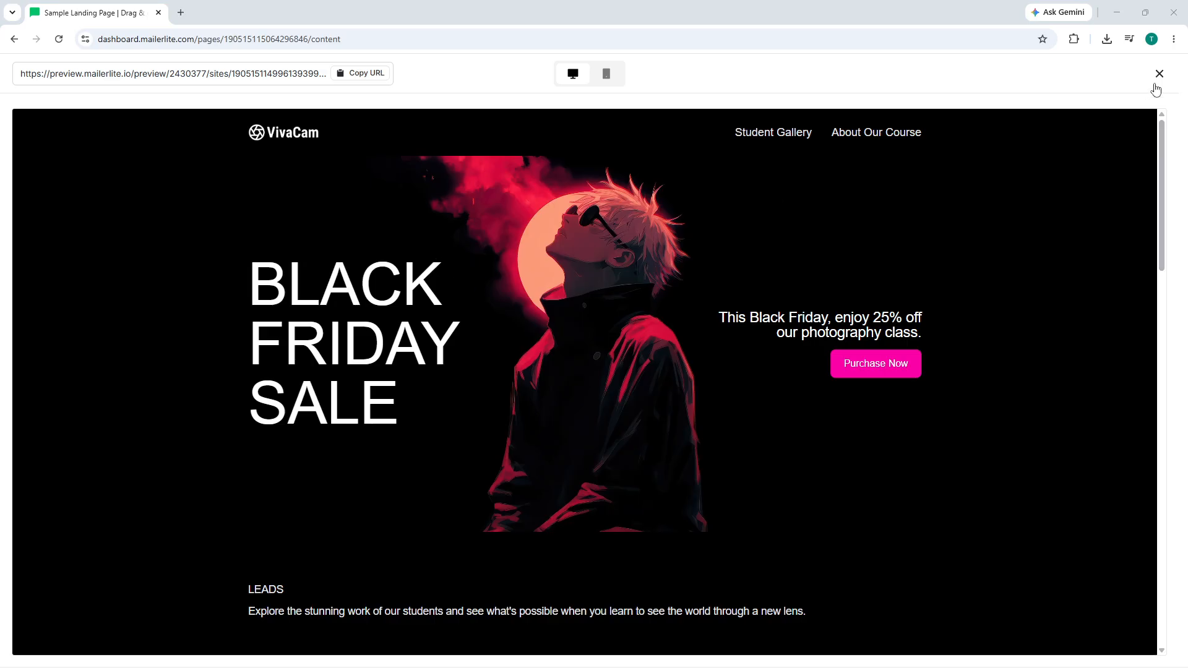
click(1159, 74)
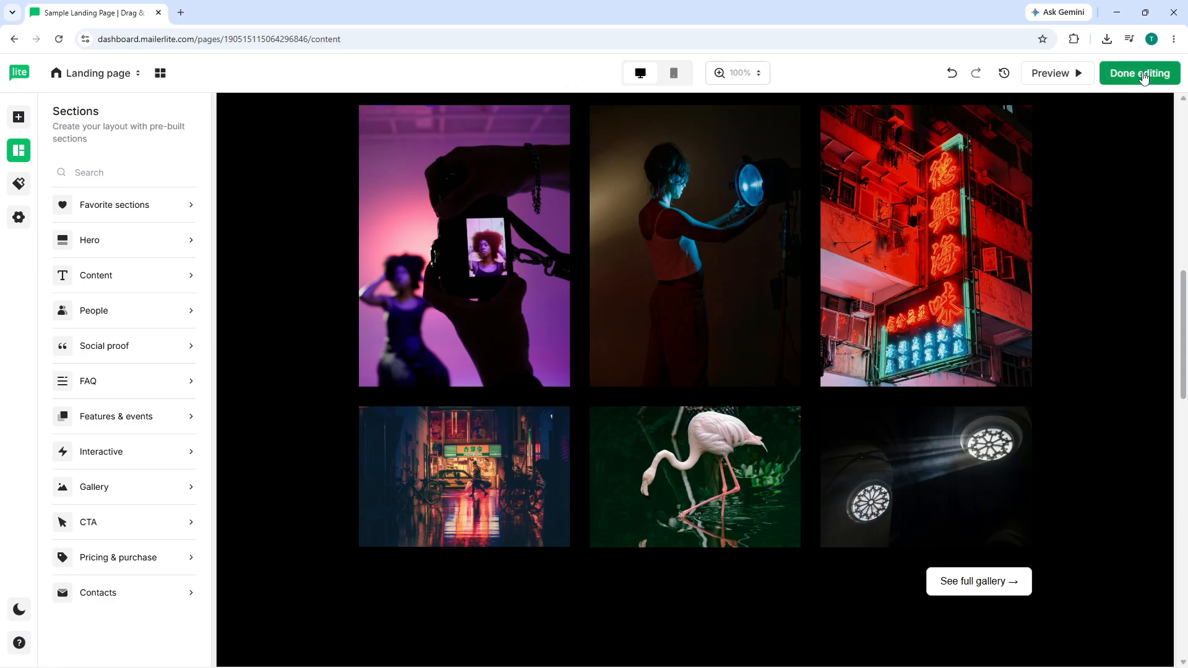
click(1144, 74)
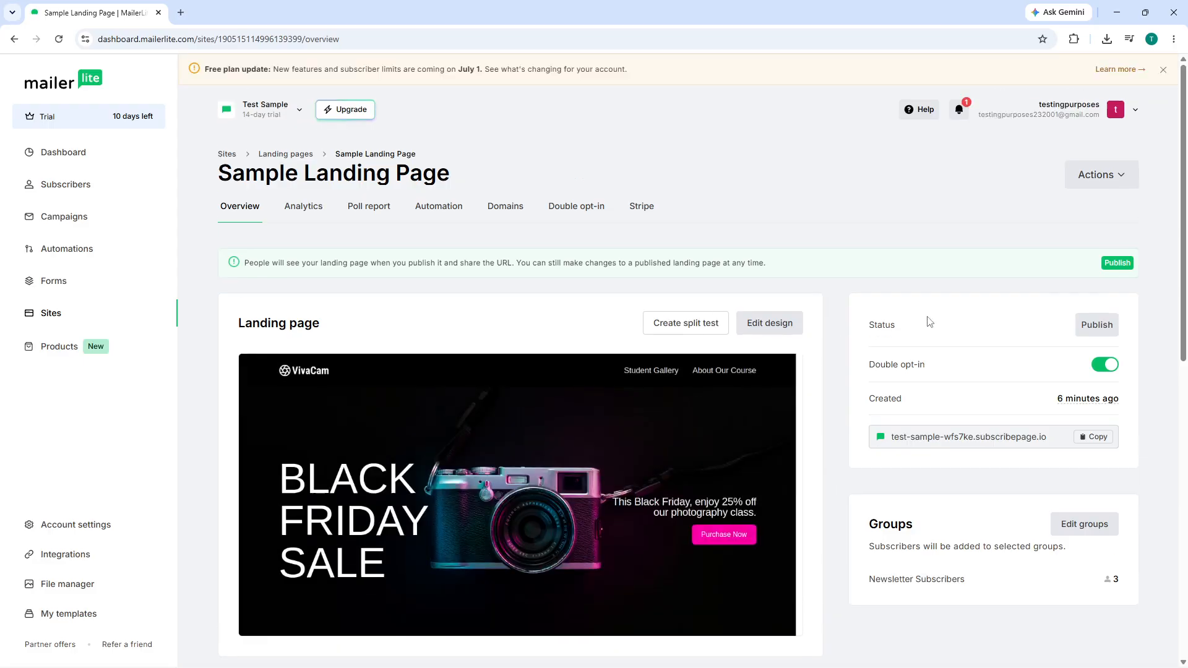
- Publish the Sample Landing Page and open its copied public URL in a new browser tab
click(1097, 326)
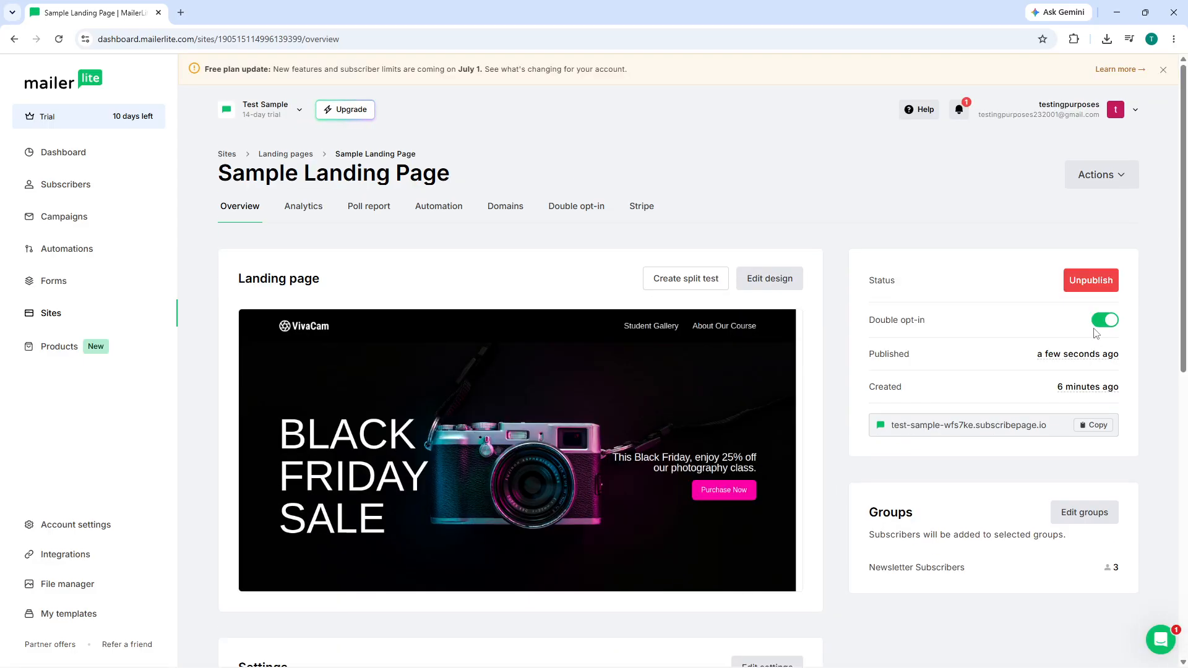
click(1093, 426)
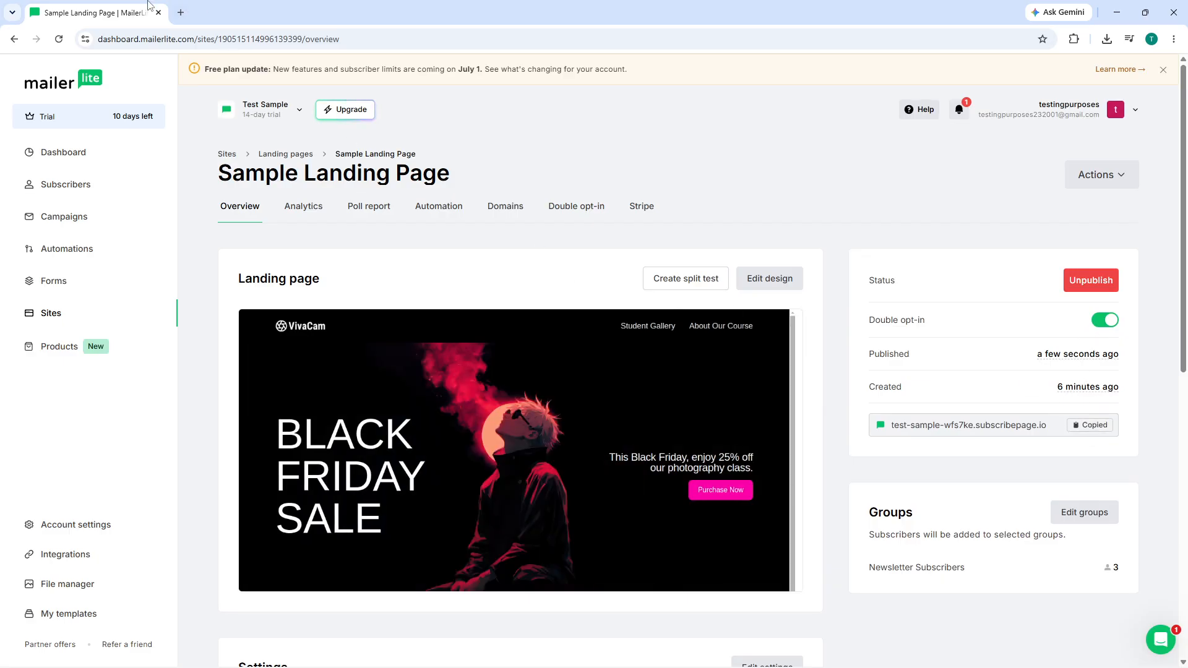
click(180, 12)
key(ctrl+v)
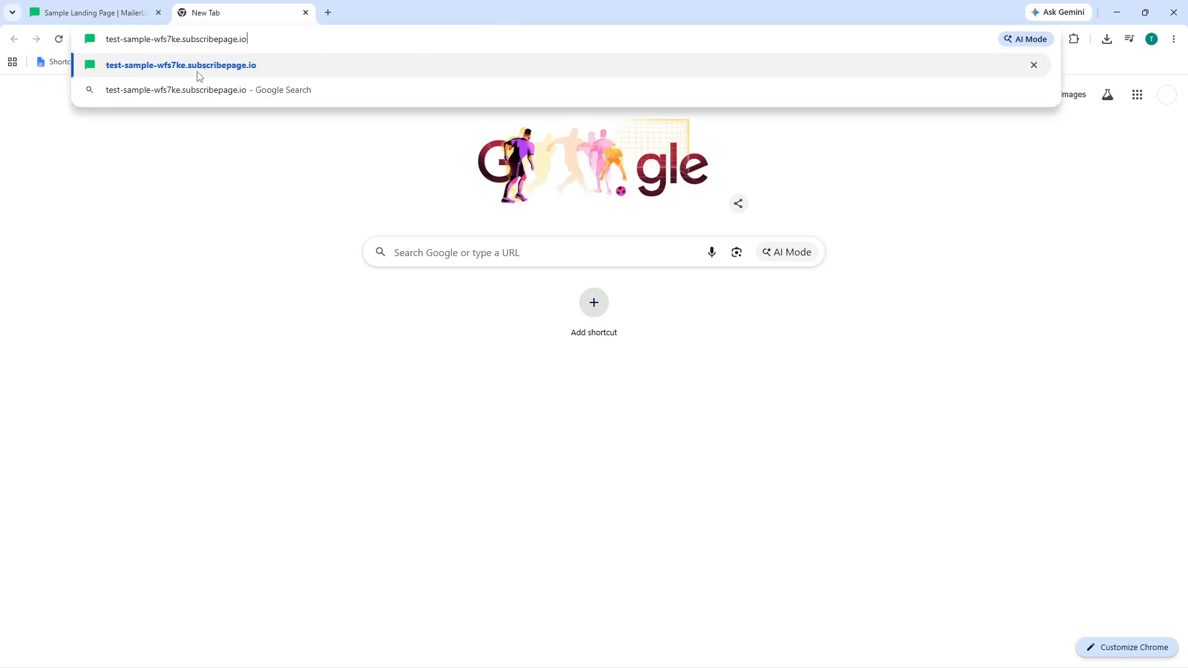
key(Return)
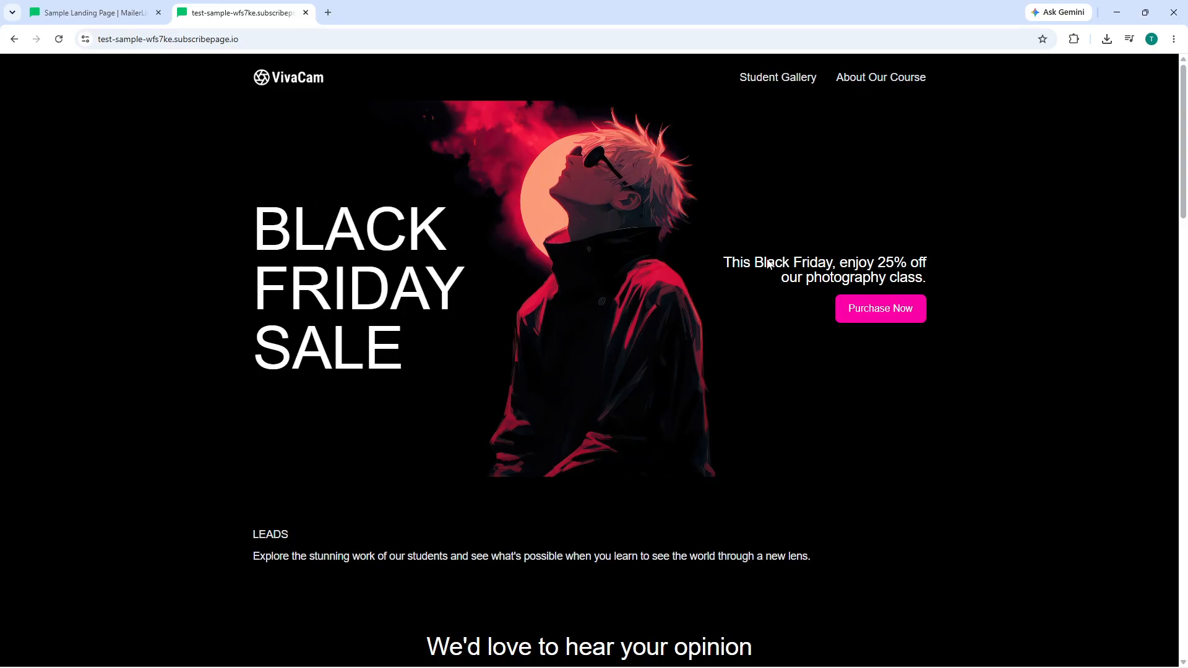
- Start the reading habits poll on the live page and examine its answer options
scroll(770, 265, down, 8)
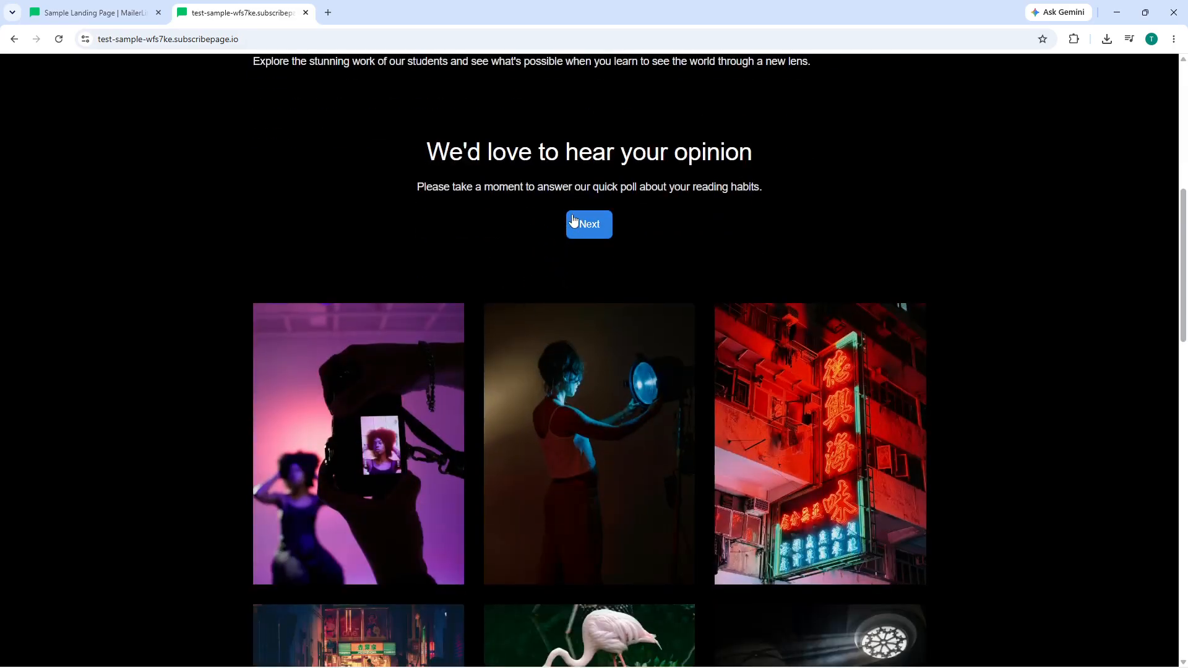
click(575, 222)
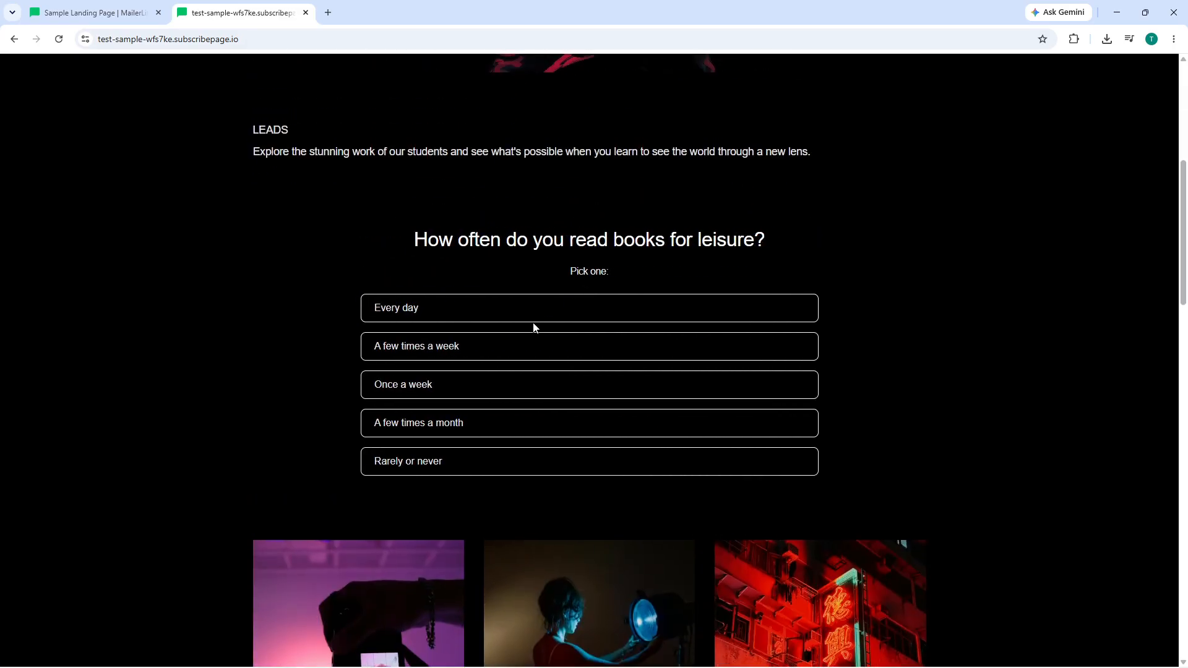
scroll(838, 320, down, 10)
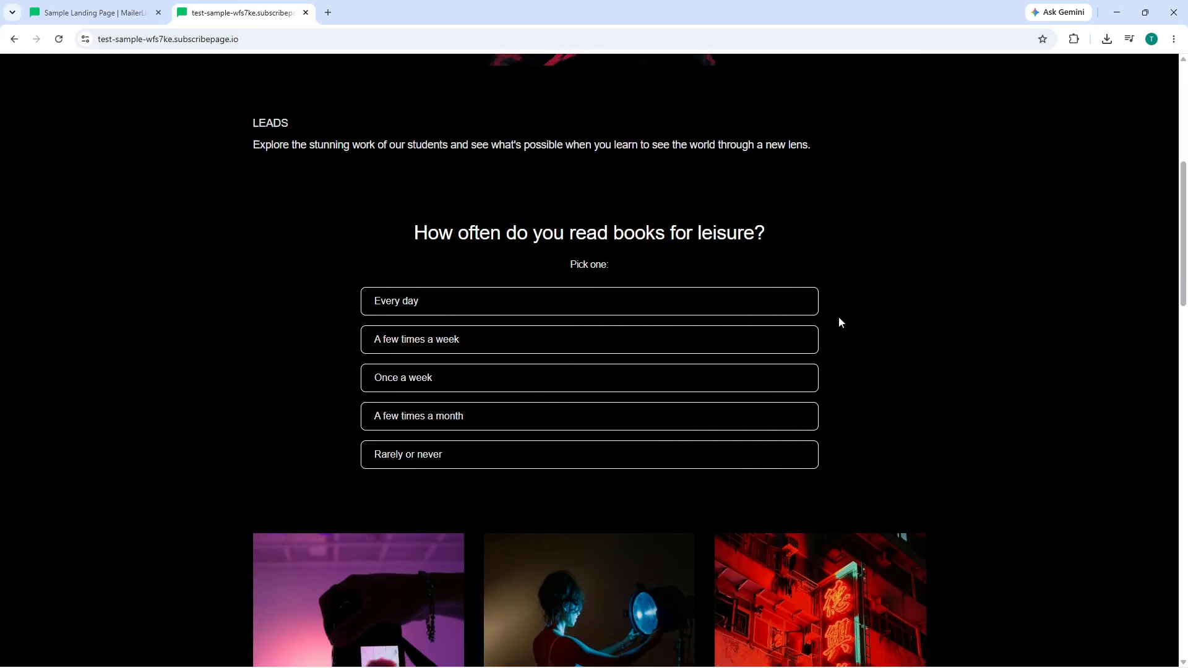
- Test the live contact form by submitting it with empty fields, and return to the Sample Landing Page overview in MailerLite
scroll(582, 351, down, 2)
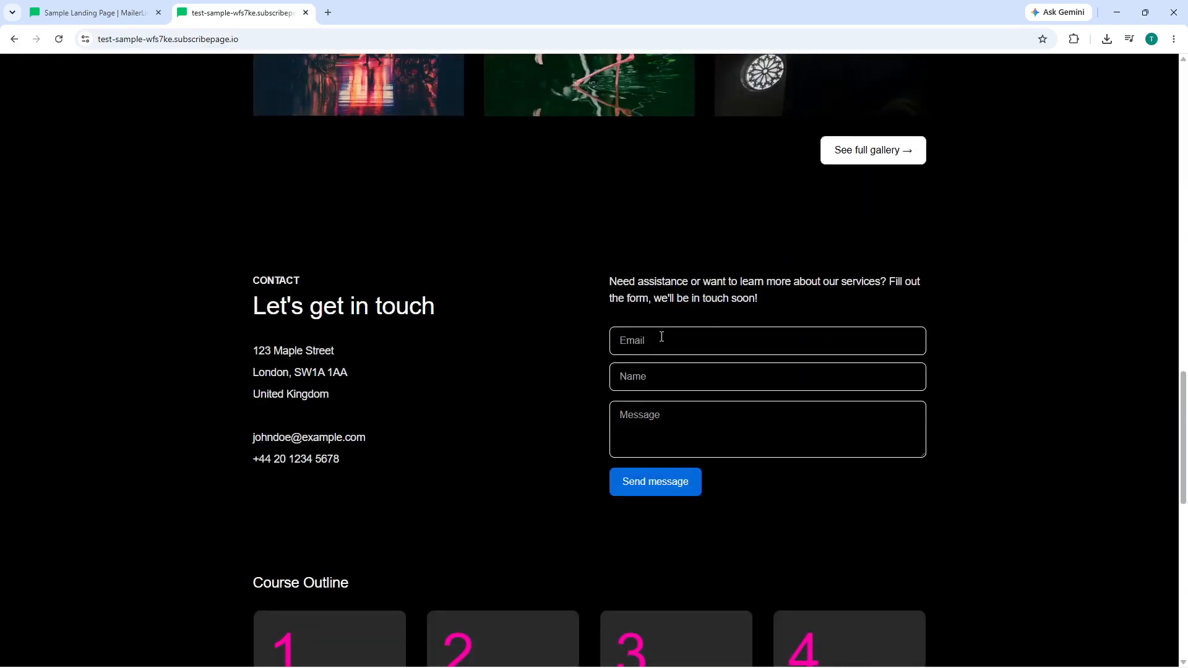
click(661, 339)
click(641, 376)
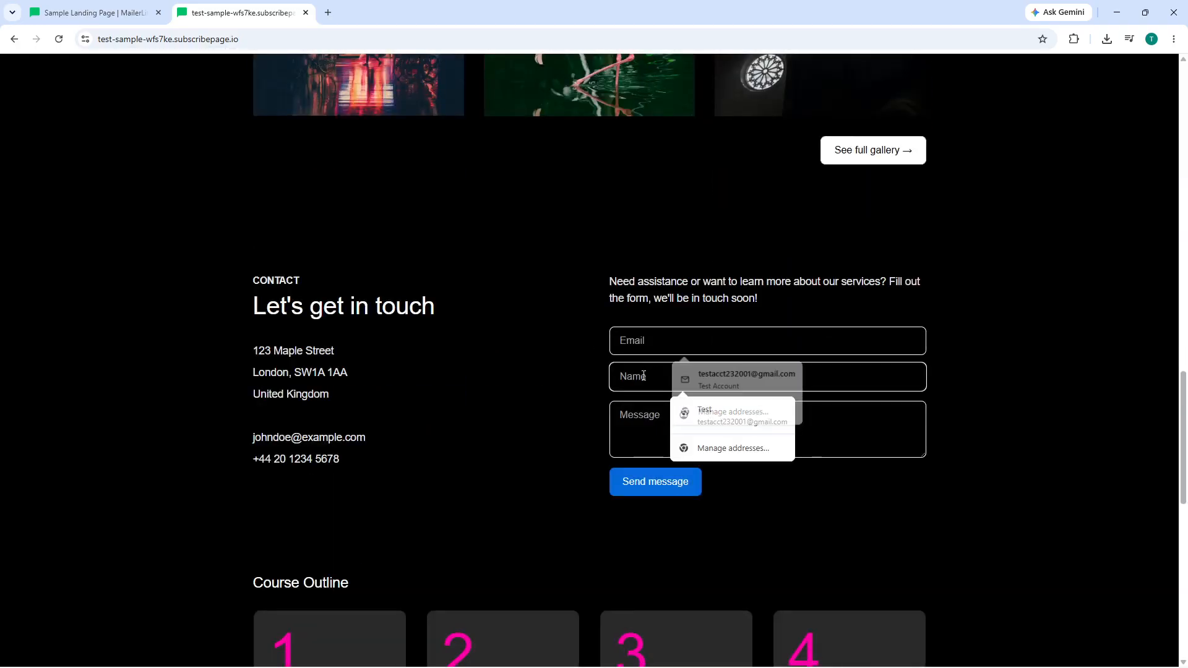
click(645, 426)
click(645, 477)
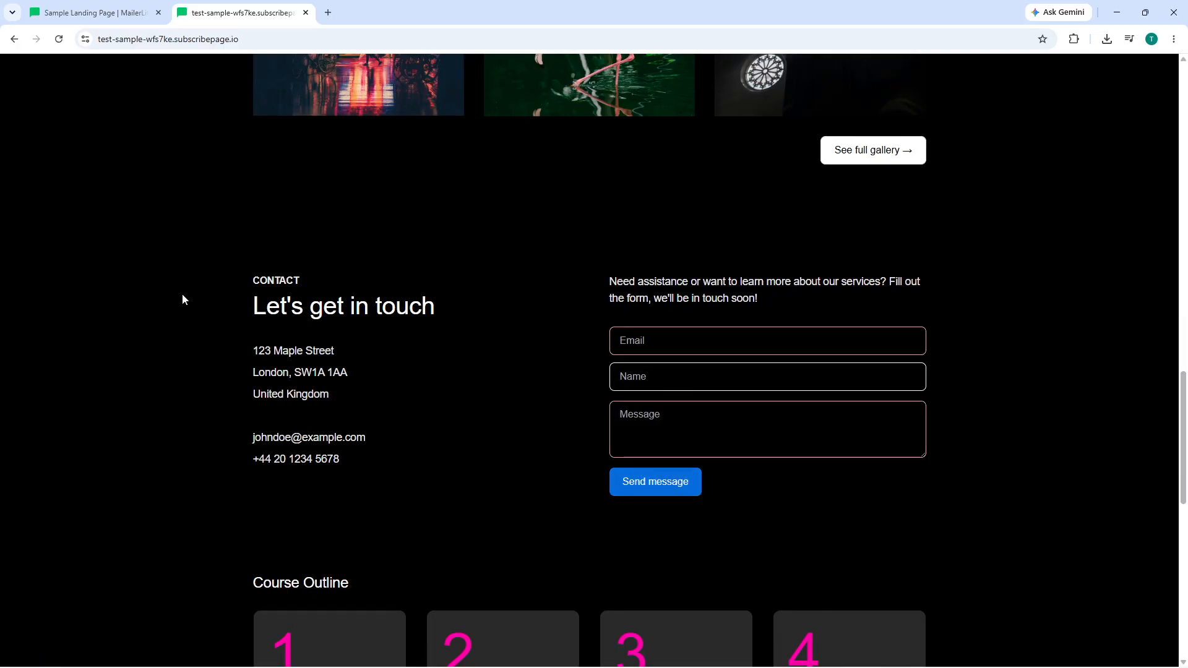
click(118, 16)
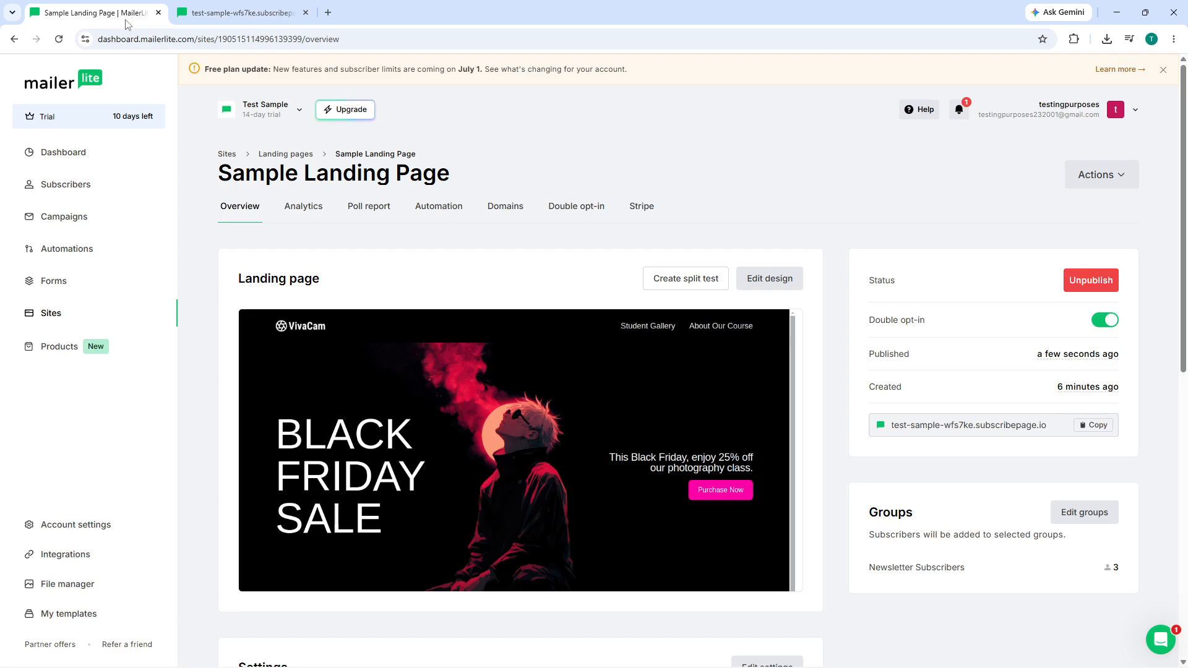